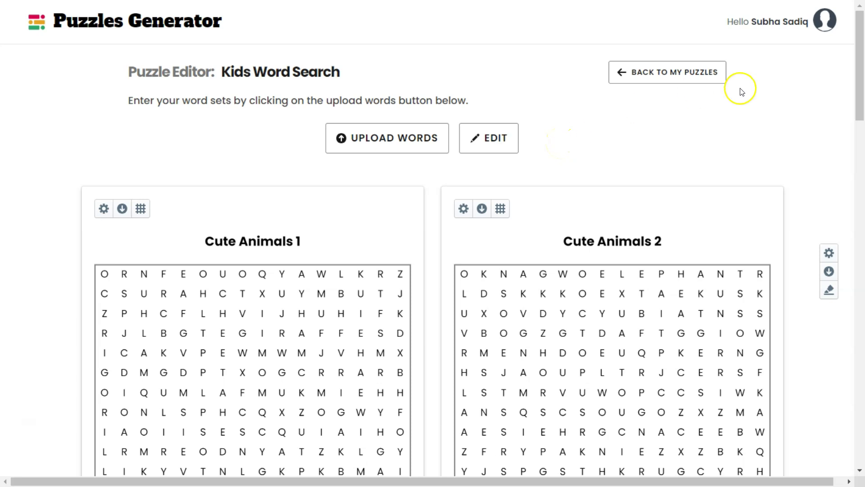
Look over the existing Kids Word Search puzzles and the IPG, word list and cover sections of the access page.
left_click_drag(858, 49, 861, 374)
key("Home")
mouse_move(860, 75)
left_mouse_down()
mouse_move(862, 114)
mouse_move(862, 66)
left_mouse_up()
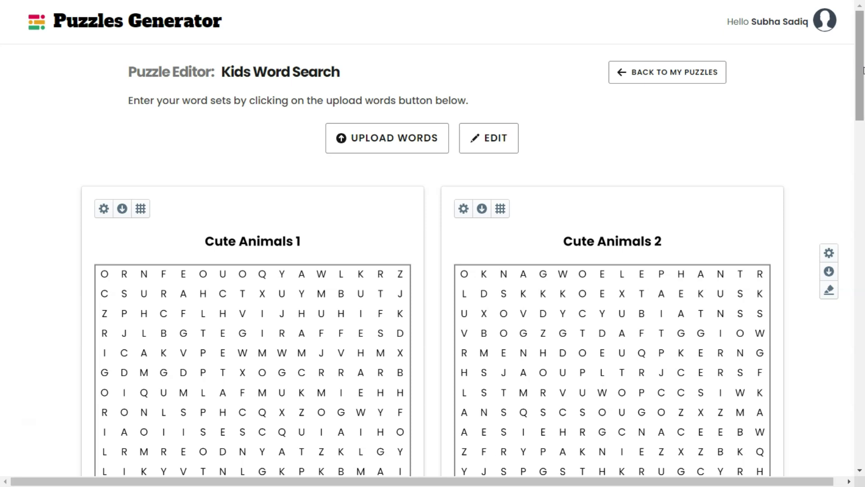
key("F11")
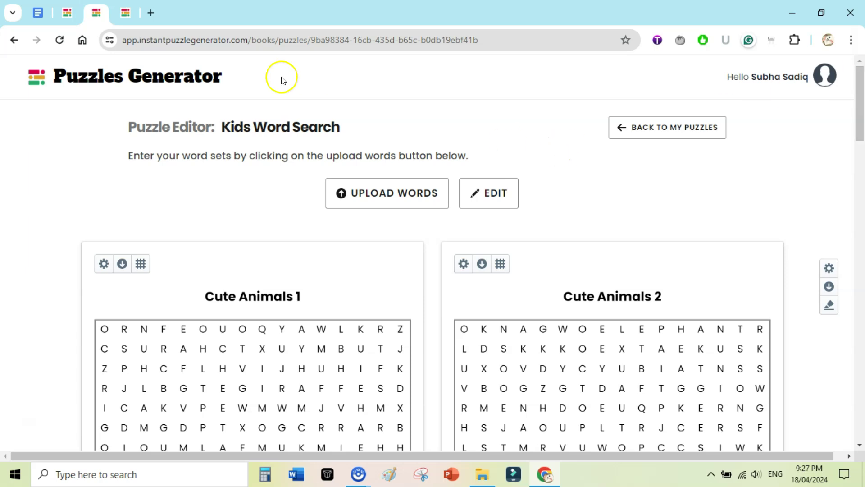
left_click_drag(857, 91, 847, 155)
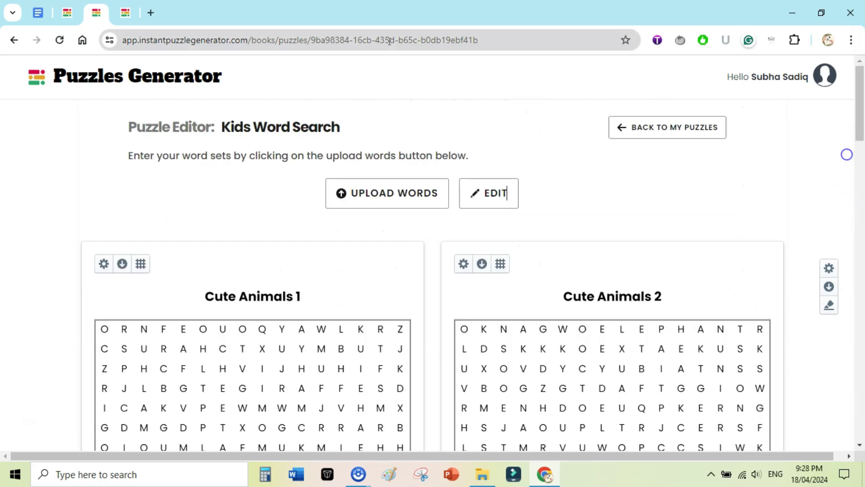
left_click(67, 12)
left_click_drag(858, 358, 842, 269)
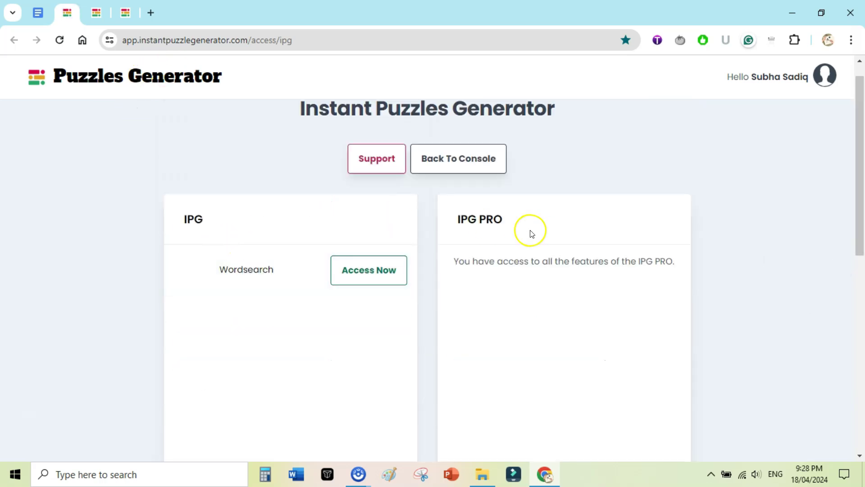
left_click_drag(861, 147, 861, 316)
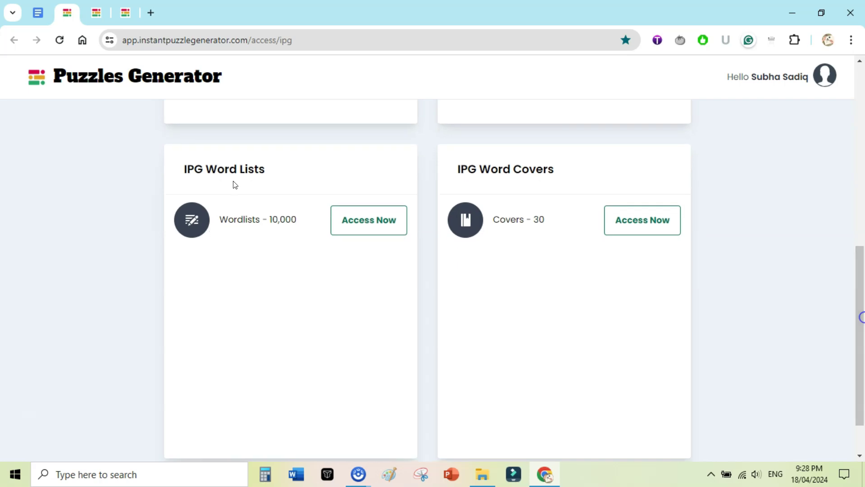
left_click(295, 240)
left_click_drag(856, 303, 827, 121)
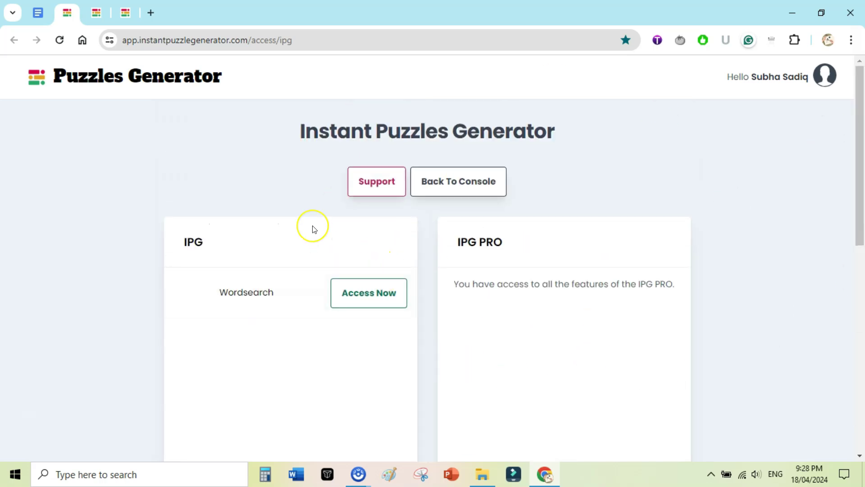
left_click(302, 132)
Open the Wordsearch tool from the IPG section of the Instant Puzzles Generator access page.
left_click(96, 16)
left_click(67, 14)
left_click(364, 300)
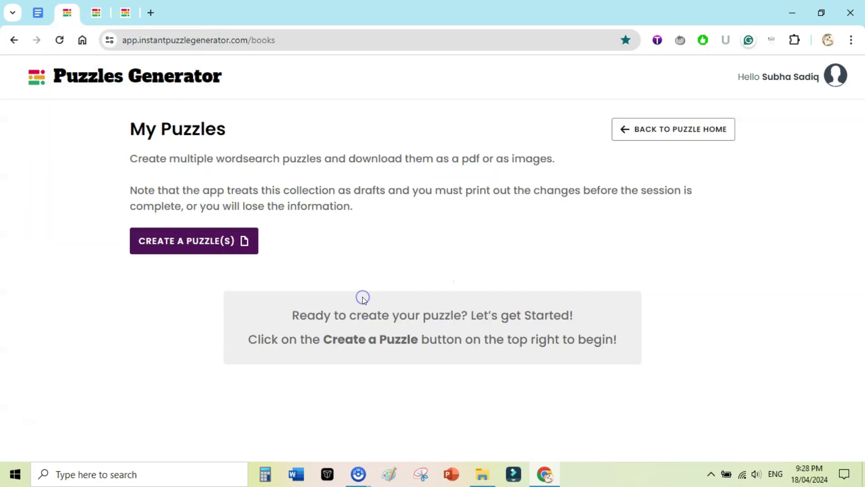
Create a word search puzzle titled "Kids Word Search" and open its word set upload.
left_click(197, 243)
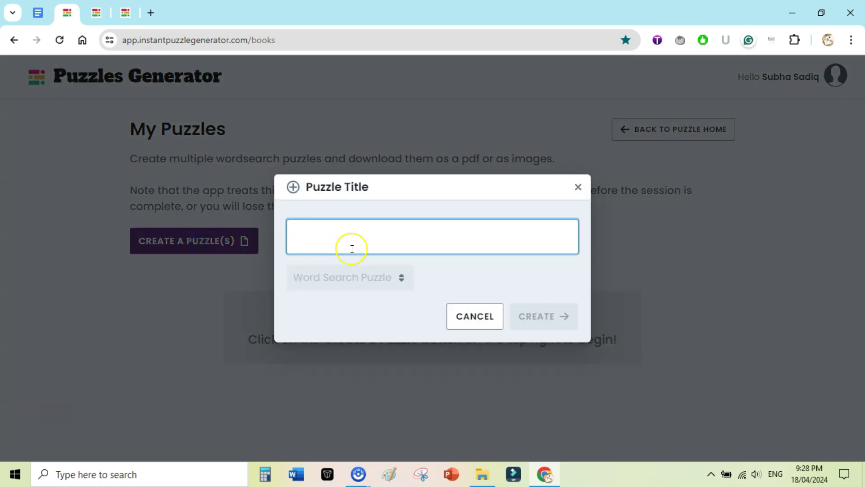
type("Ki")
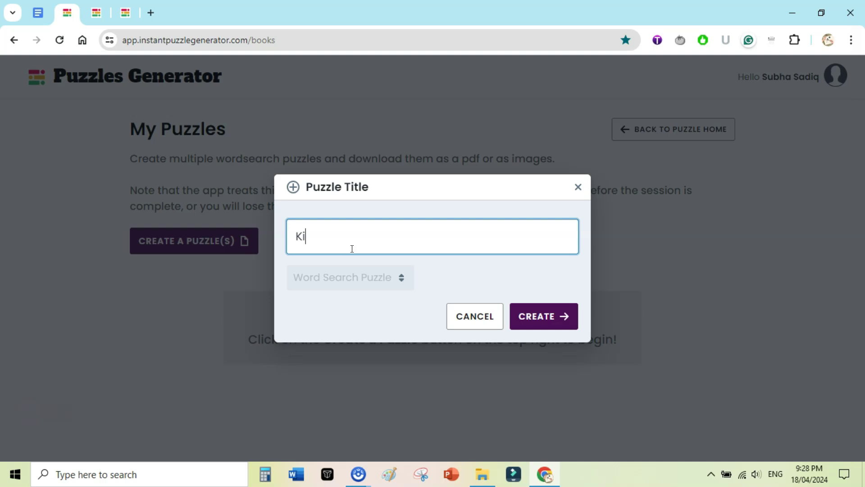
type("ds Word Search")
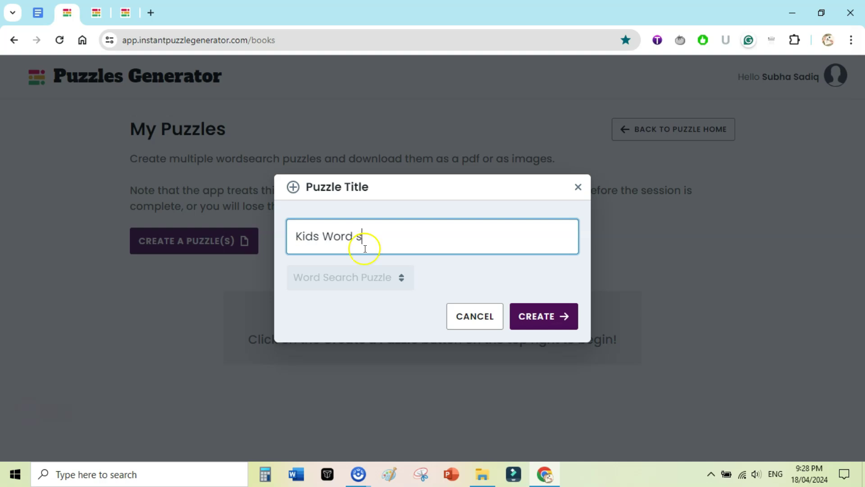
left_click(543, 315)
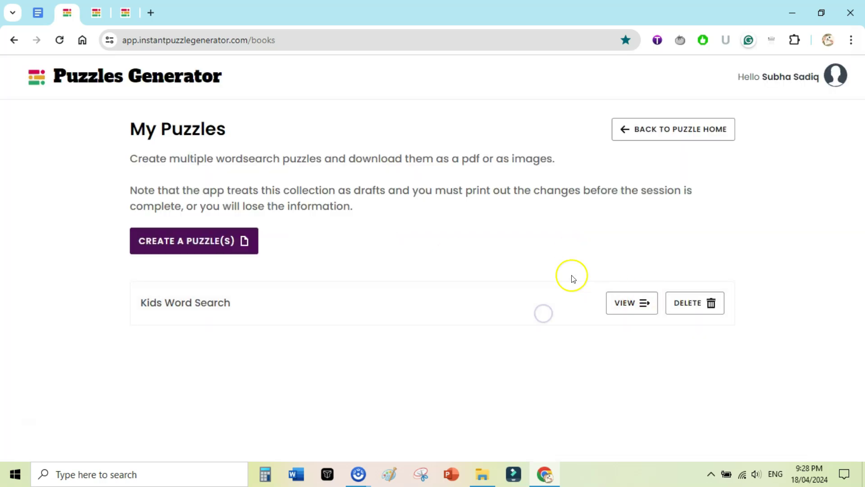
left_click(627, 304)
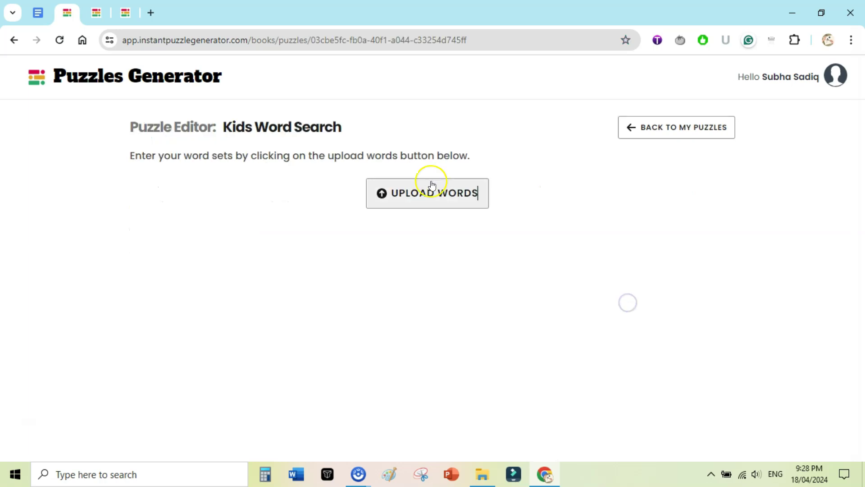
left_click(428, 202)
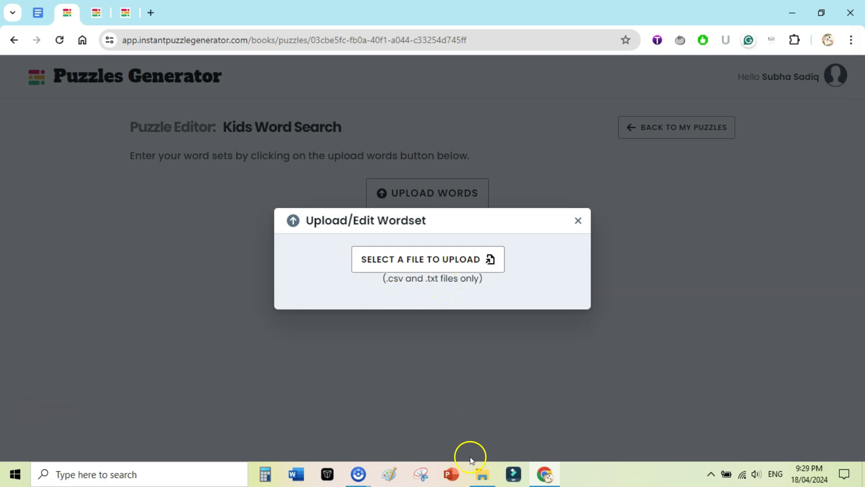
Switch to File Explorer and examine the Adventure, Anatomy and Animals text files in the Word Lists folder.
left_click(482, 474)
double_click(268, 156)
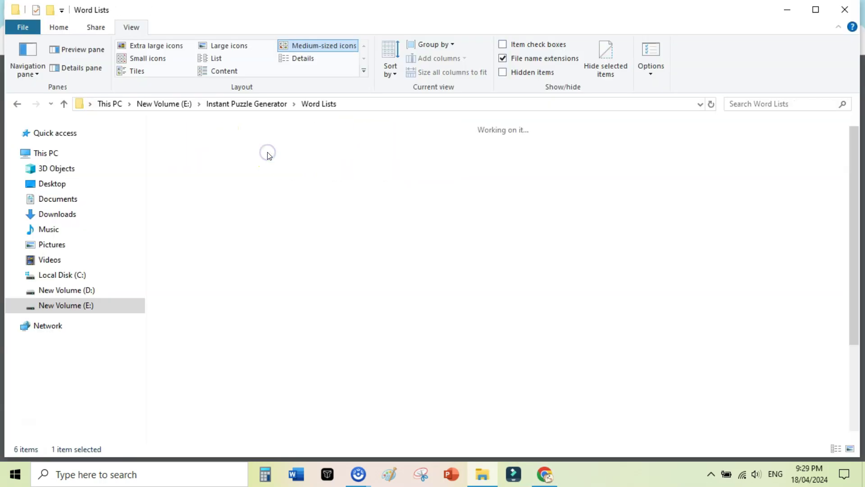
left_click_drag(857, 138, 858, 173)
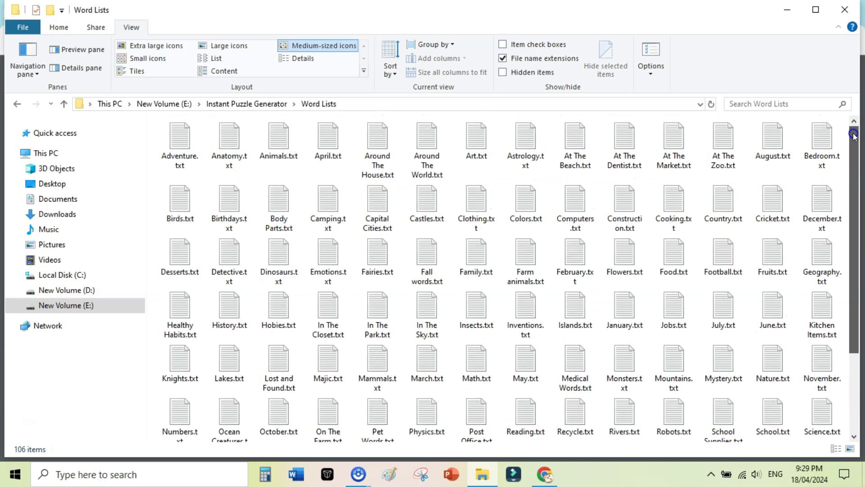
double_click(178, 136)
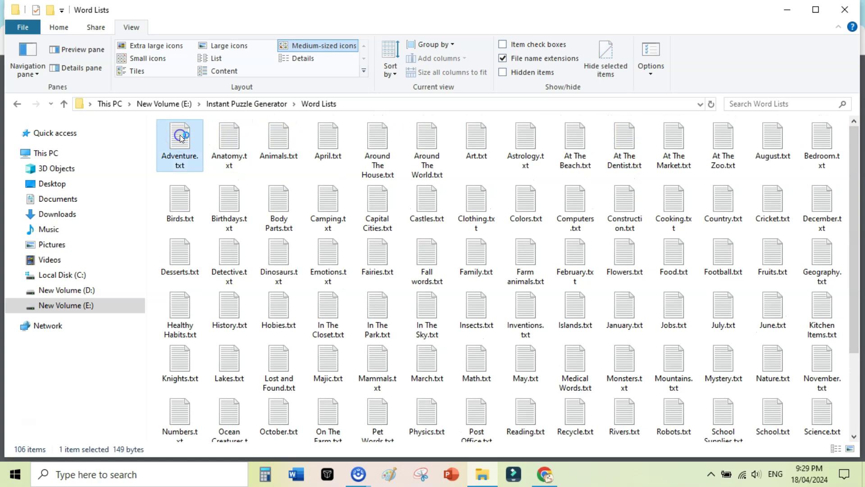
left_click(418, 71)
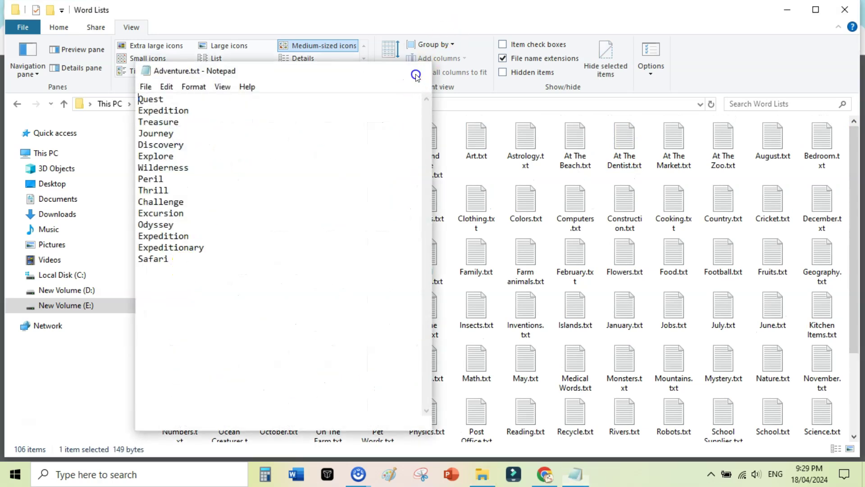
double_click(251, 133)
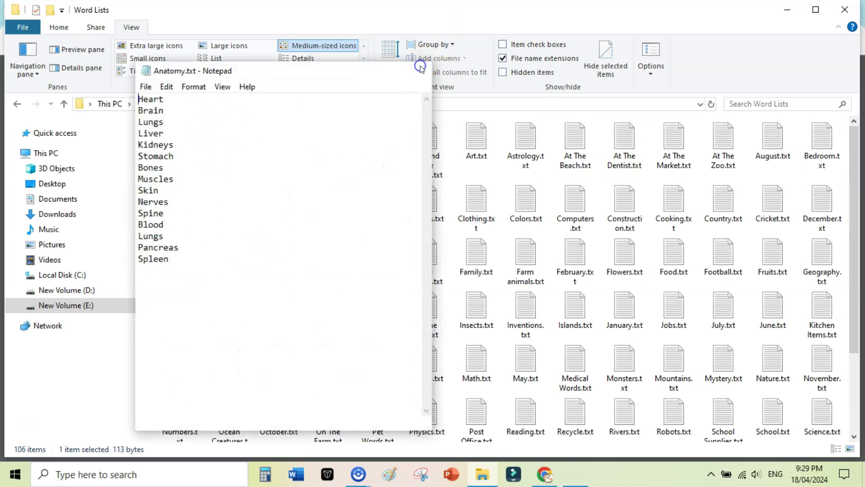
left_click(417, 70)
double_click(280, 136)
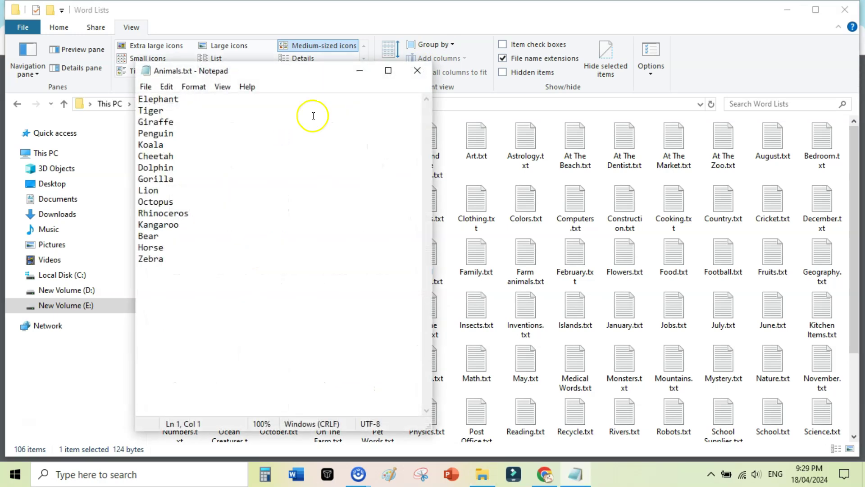
left_click(417, 70)
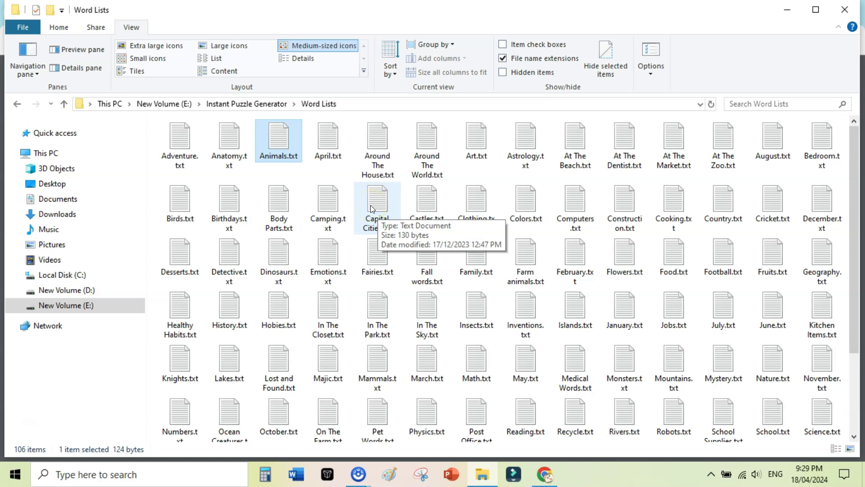
Examine how the Adventure and Anatomy word sets are laid out under their titles in Master File Part 1.txt.
left_click(247, 104)
double_click(423, 148)
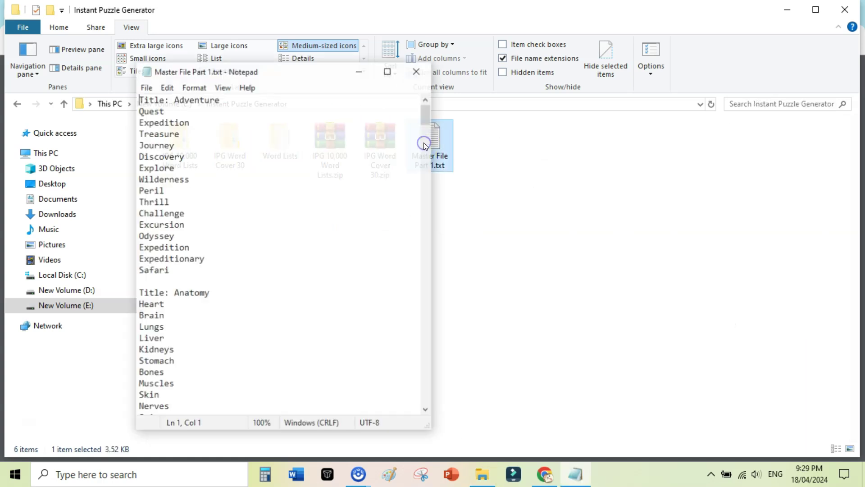
left_click_drag(152, 99, 209, 99)
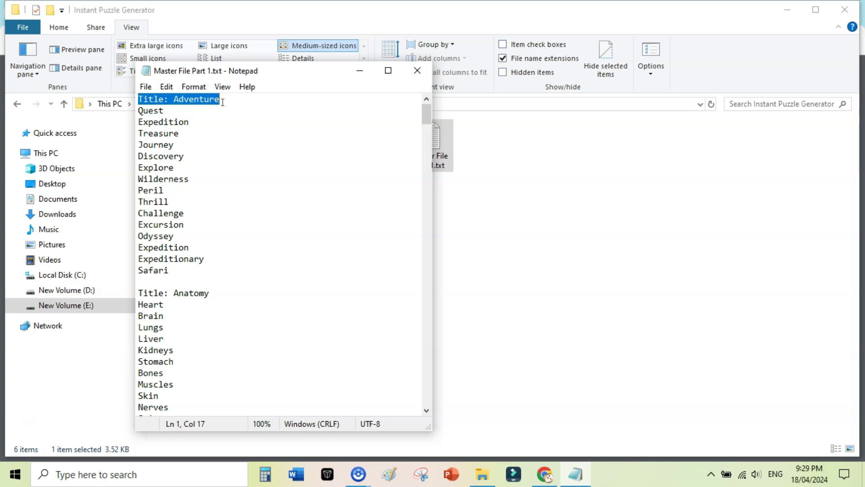
left_click_drag(170, 270, 138, 96)
left_click_drag(425, 111, 423, 120)
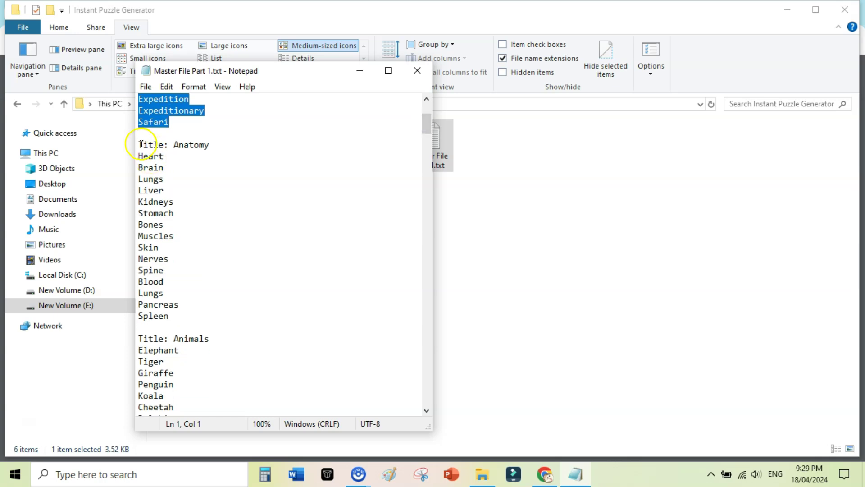
left_click_drag(141, 144, 163, 155)
left_click_drag(191, 314, 140, 144)
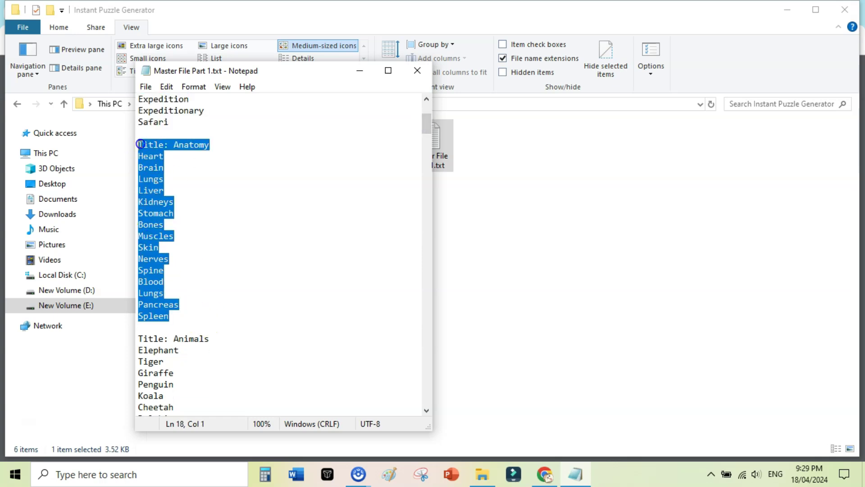
key("alt+F4")
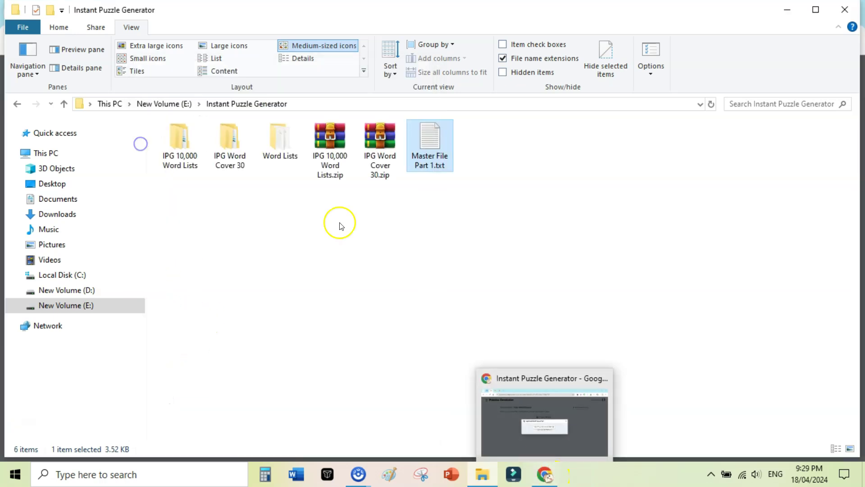
Switch back to the browser and upload Animals.txt from the Word Lists folder as the puzzle's word set.
left_click(547, 475)
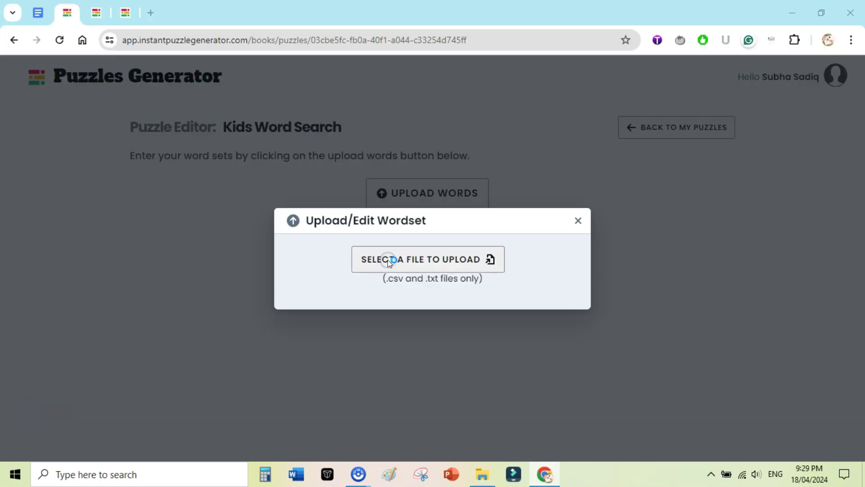
left_click(388, 259)
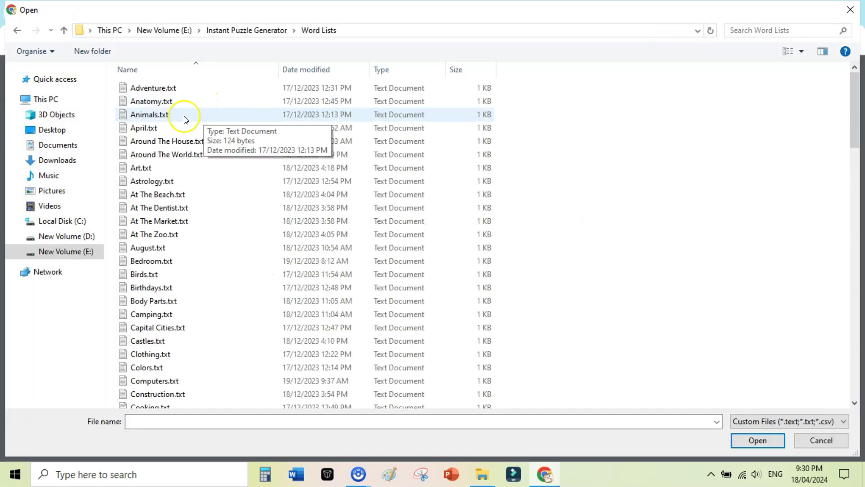
double_click(149, 115)
left_click_drag(861, 216, 861, 144)
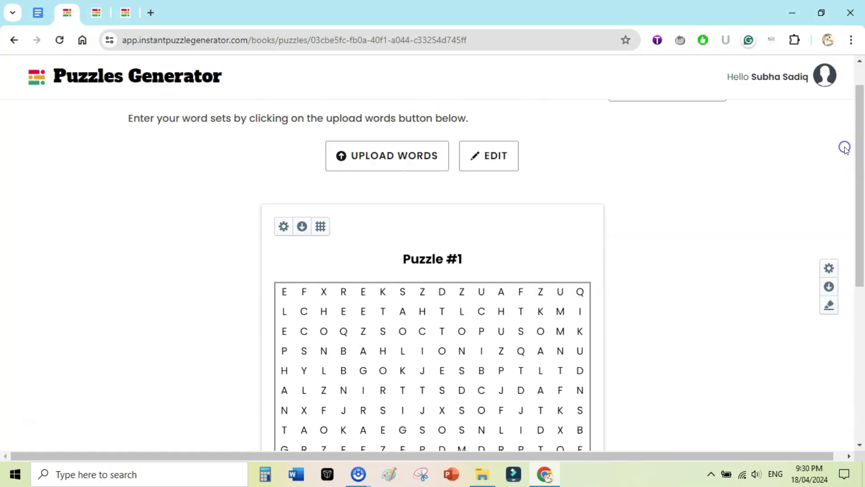
Toggle the marker option for the whole puzzle set and look over the Puzzle #1 letter grid and word list.
left_click(827, 307)
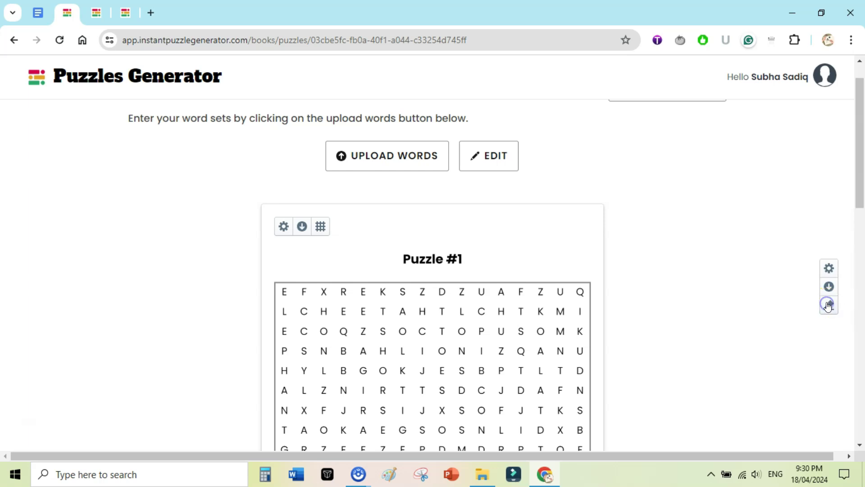
left_click_drag(862, 178, 859, 271)
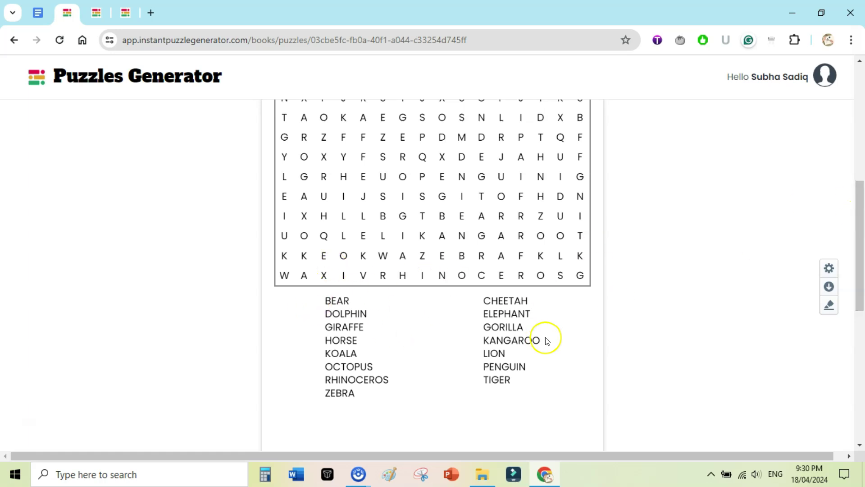
left_click_drag(859, 270, 855, 193)
left_click_drag(859, 145, 858, 120)
Split the uploaded animal word list into puzzles of 9 words each with the custom title "Cute Animals ##".
left_click(493, 182)
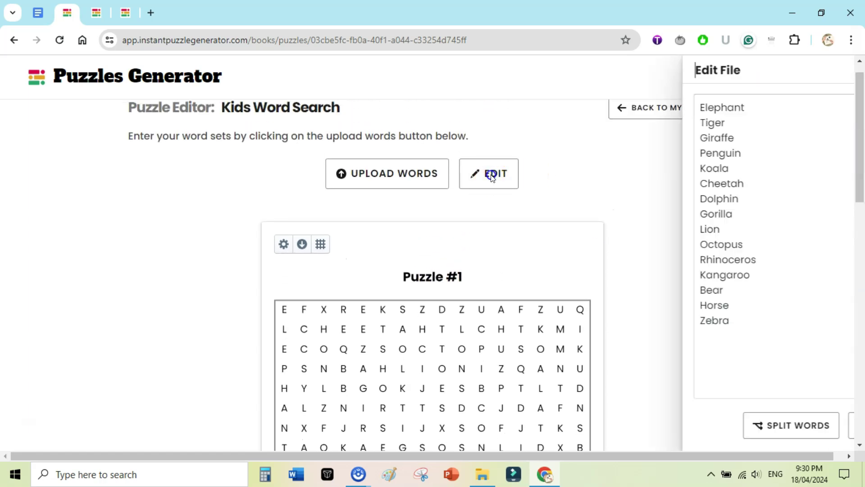
left_click(649, 420)
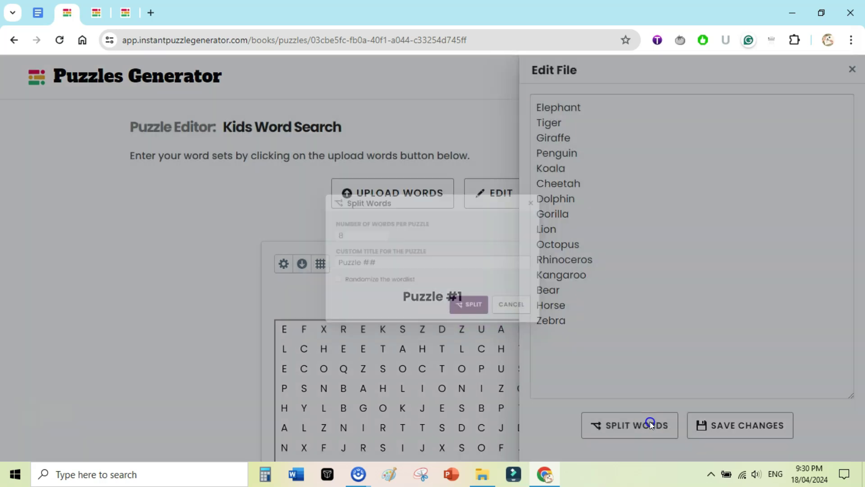
double_click(329, 228)
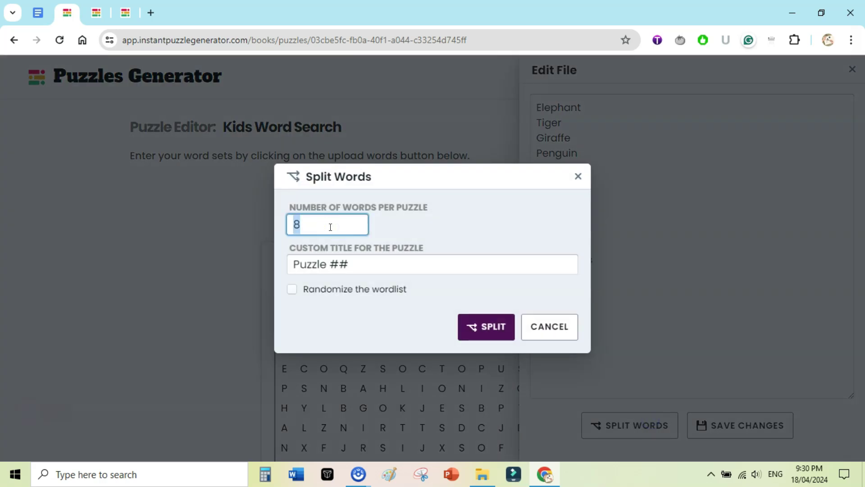
double_click(330, 263)
key("BackSpace")
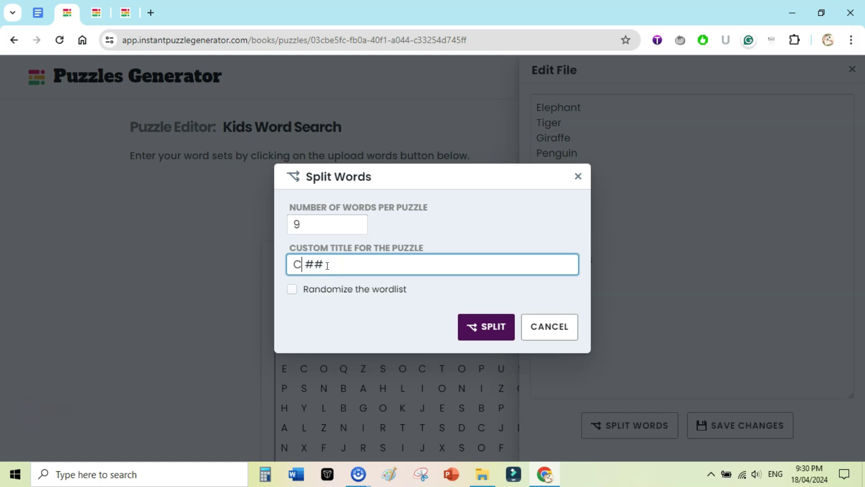
type("Cute Animals")
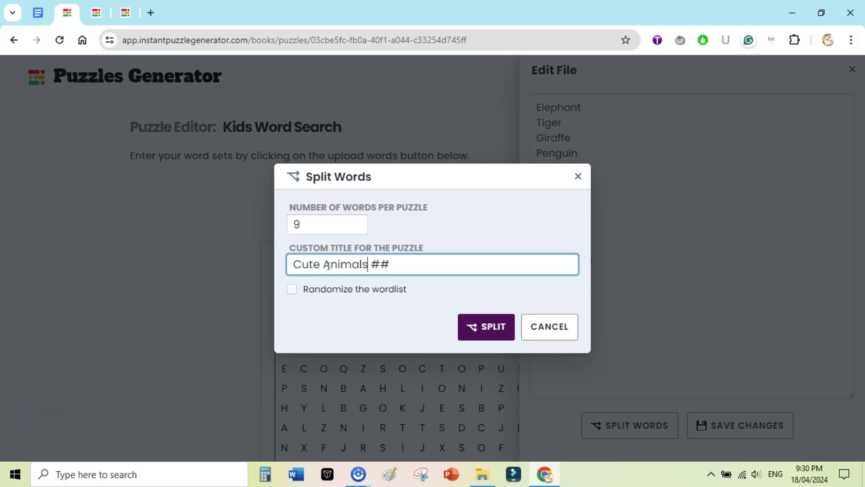
double_click(386, 265)
left_click(405, 265)
left_click(377, 263)
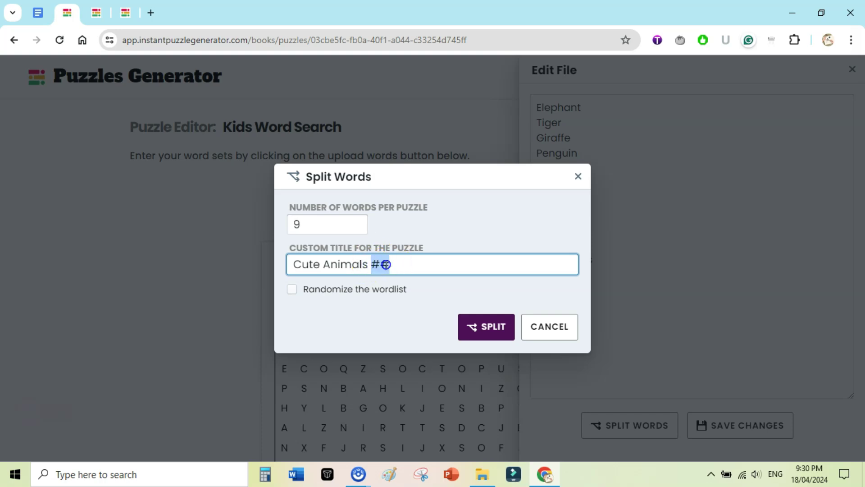
left_click(403, 265)
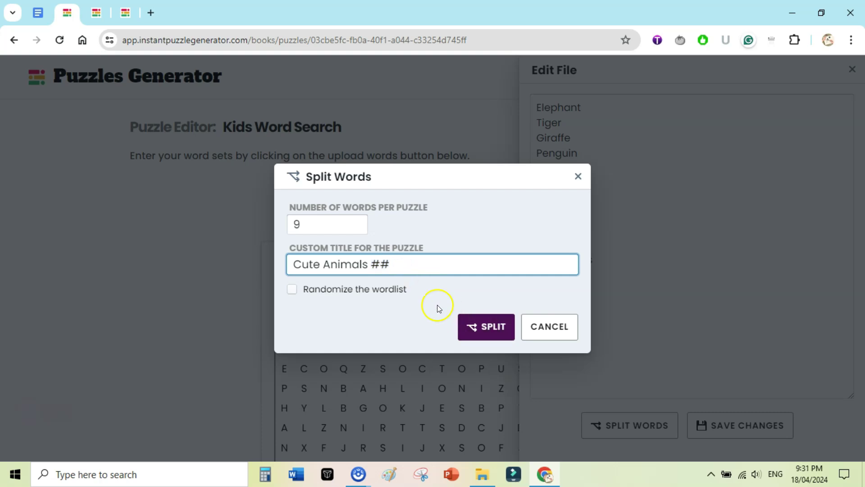
left_click(489, 326)
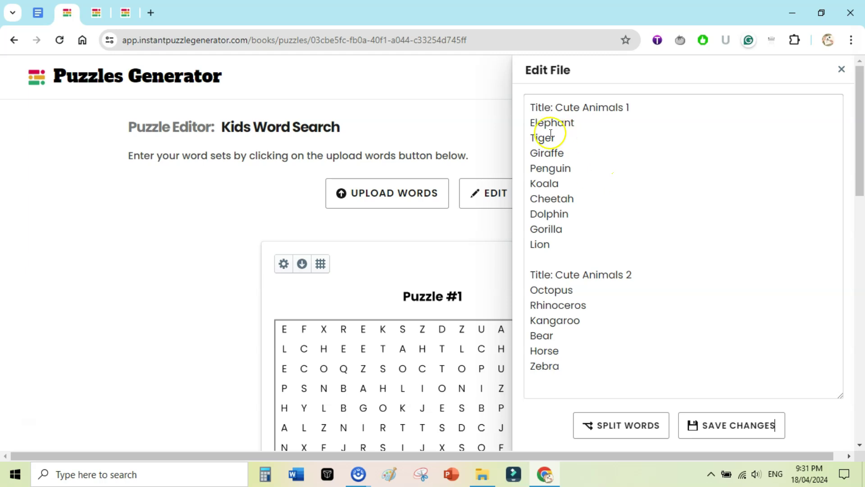
Review the split word list under its Cute Animals titles, save the changes and look over the resulting puzzles.
left_click_drag(527, 106, 597, 362)
left_click(531, 100)
left_click_drag(532, 103, 569, 365)
left_click(567, 366)
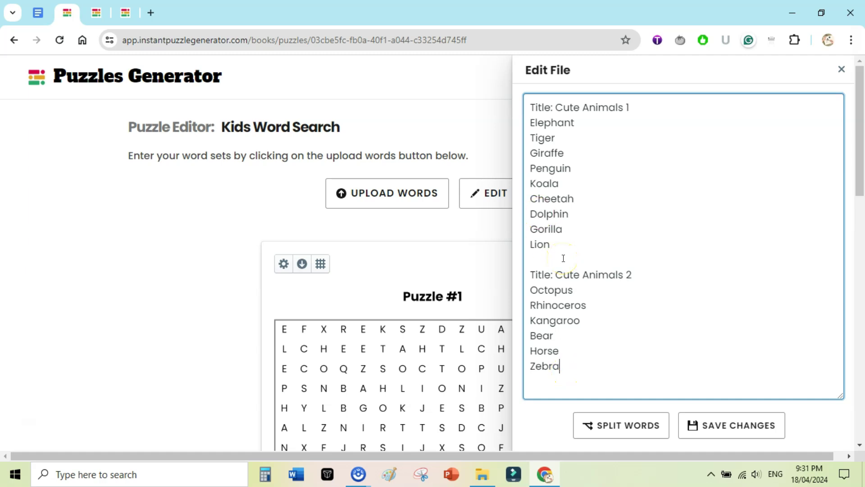
left_click(718, 432)
left_click_drag(855, 125, 859, 339)
scroll(595, 306, "up", 1)
left_click_drag(859, 293, 849, 139)
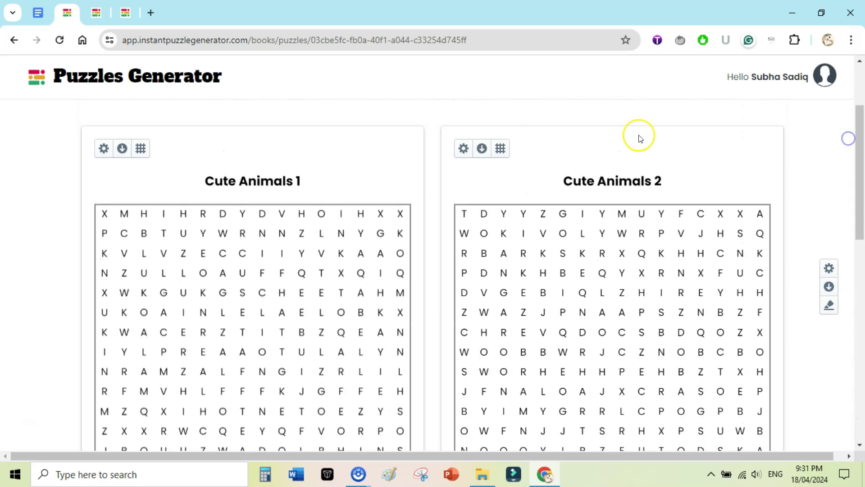
Regenerate the letter grid of the Cute Animals 2 puzzle twice and look over its new layout.
left_click(500, 150)
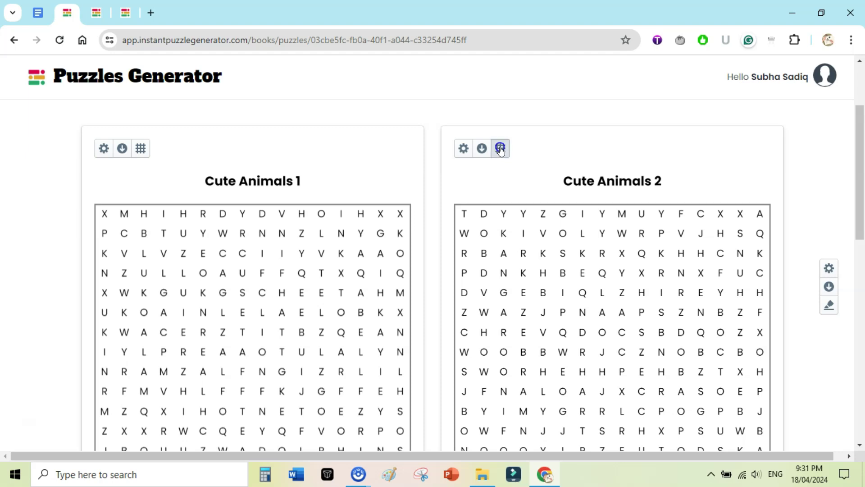
left_click_drag(856, 139, 849, 231)
left_click(501, 264)
scroll(842, 202, "up", 4)
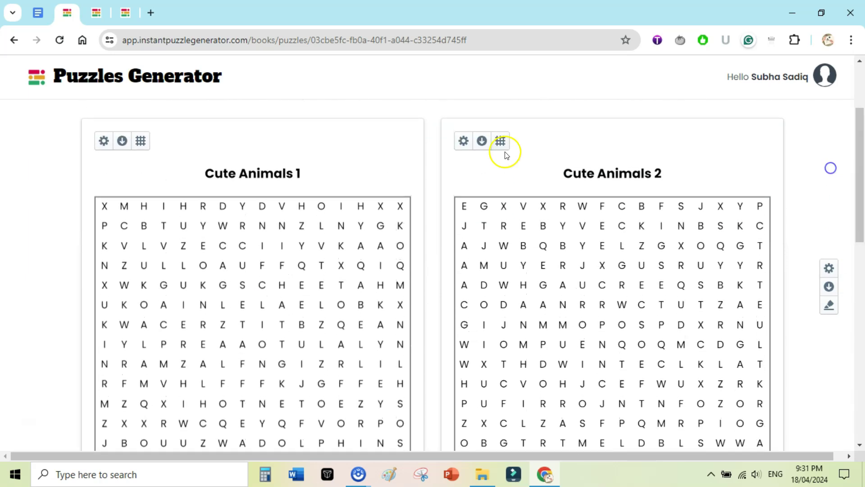
left_click(503, 148)
left_click_drag(855, 174, 857, 345)
left_click_drag(856, 336, 848, 185)
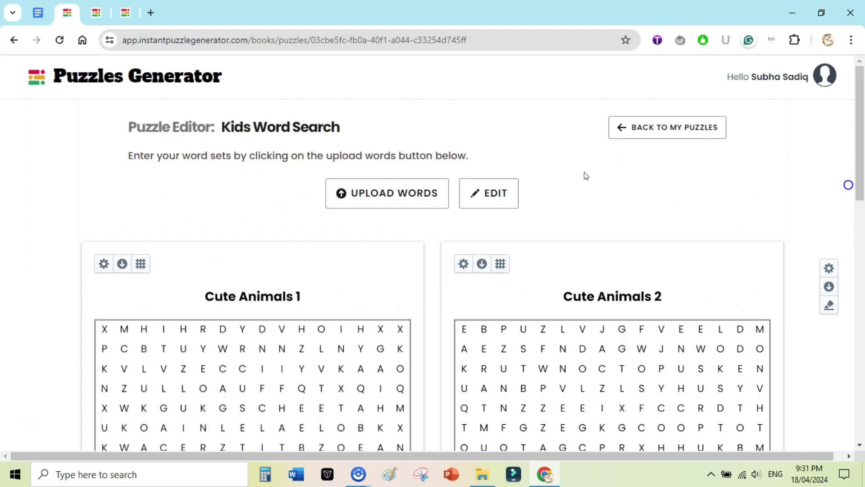
Upload the master word file containing the Adventure and Anatomy sets from the Instant Puzzle Generator folder.
left_click(403, 209)
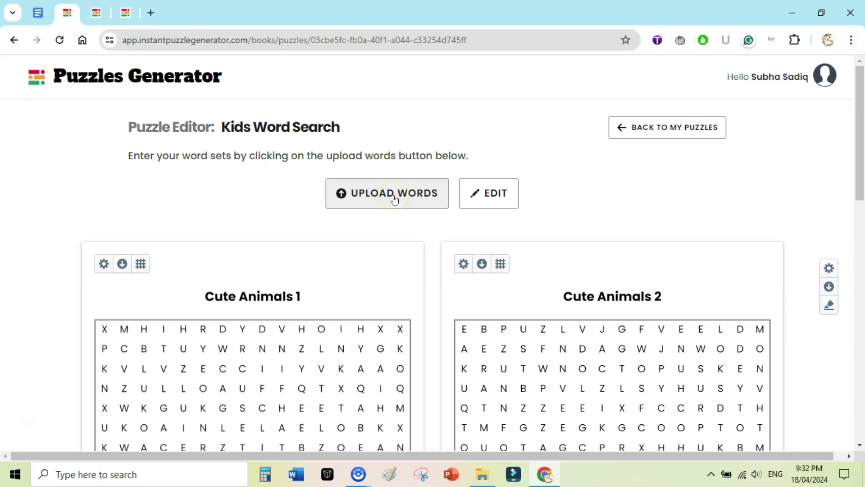
left_click(394, 198)
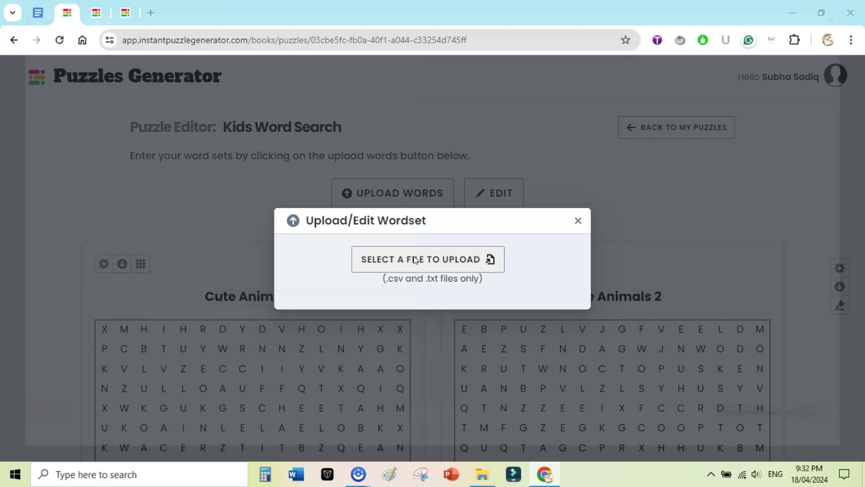
left_click(414, 259)
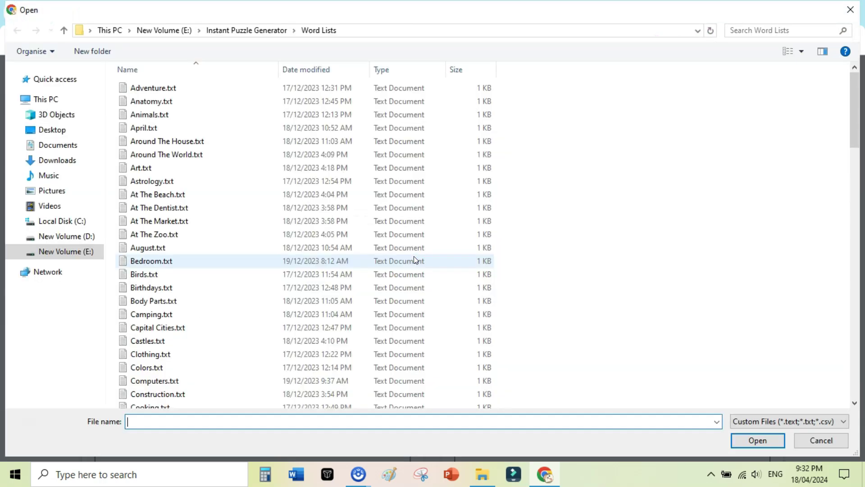
left_click(263, 28)
double_click(191, 127)
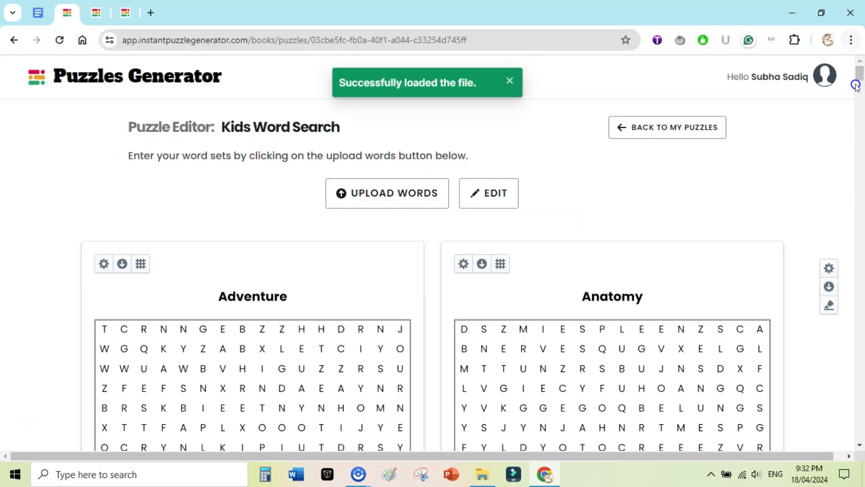
Examine the uploaded word sets in the file editor and the grids and word lists of the Adventure and Anatomy puzzles.
left_click(496, 194)
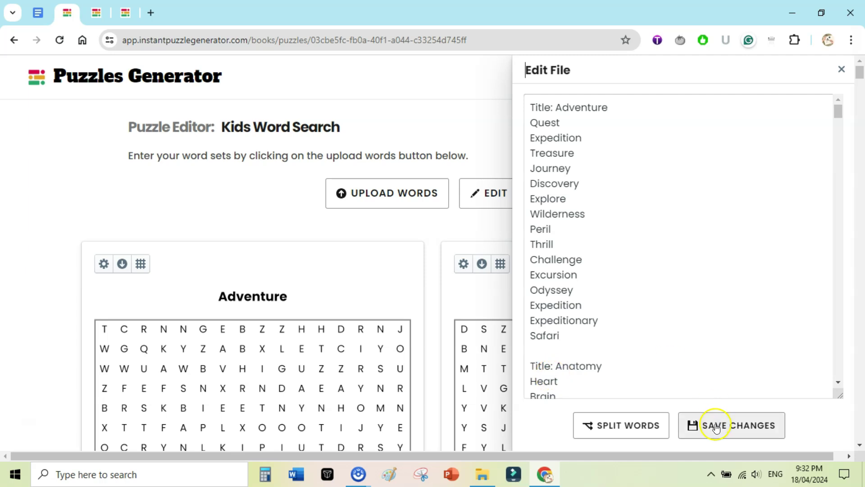
left_click(604, 426)
scroll(860, 121, "down", 10)
left_click_drag(861, 121, 861, 70)
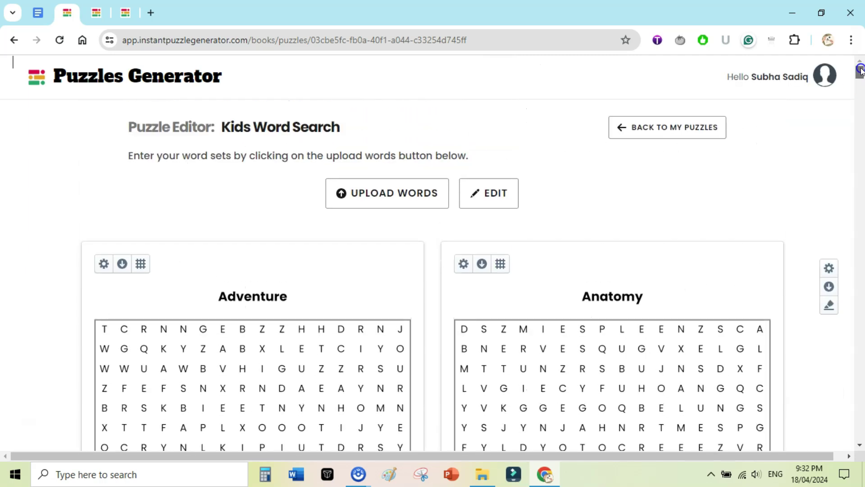
scroll(830, 252, "down", 7)
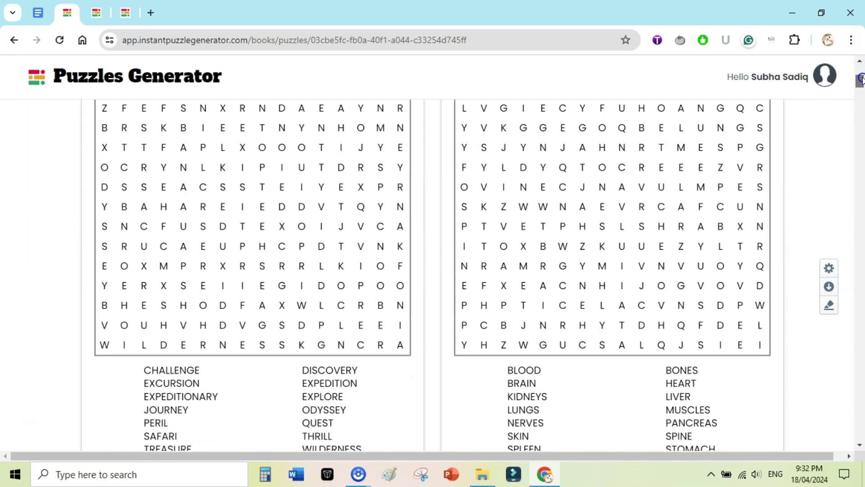
left_click_drag(508, 293, 551, 347)
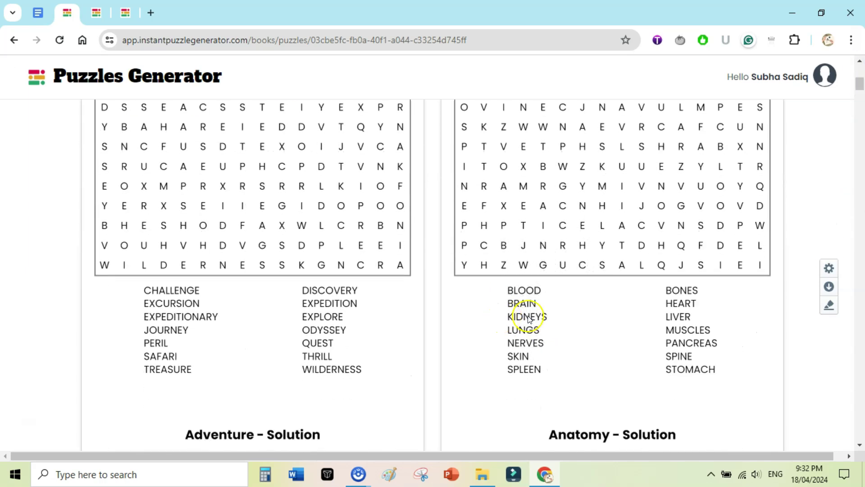
Set the puzzle font to Aclonica in the global settings and apply it to the whole set.
left_click(830, 269)
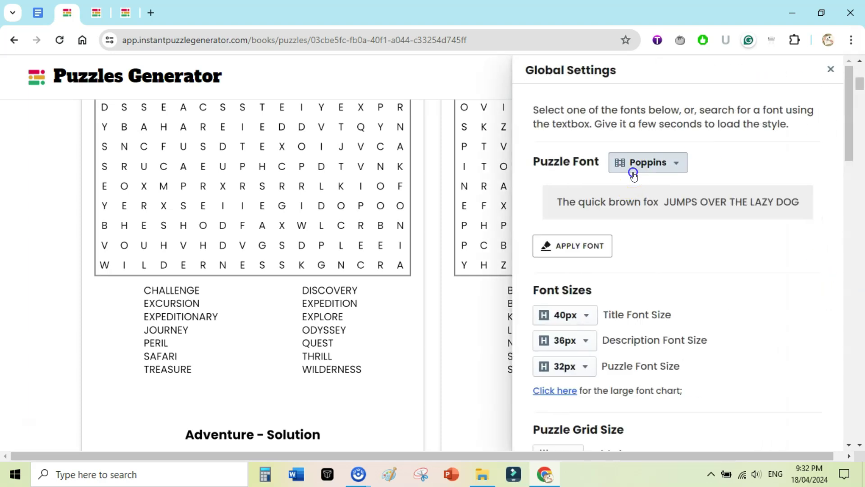
left_click(633, 175)
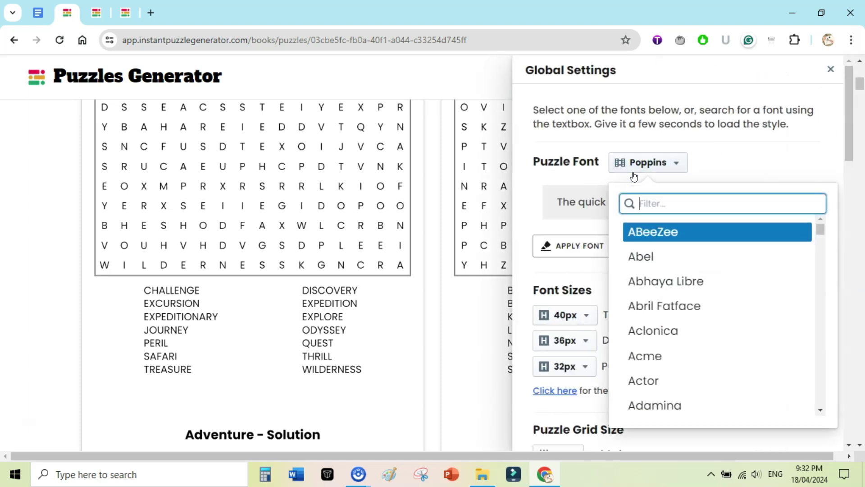
left_click(670, 338)
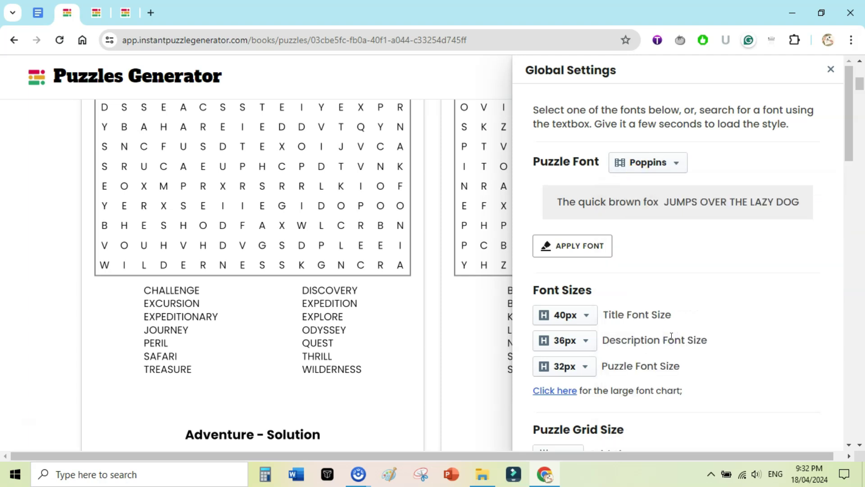
left_click(563, 246)
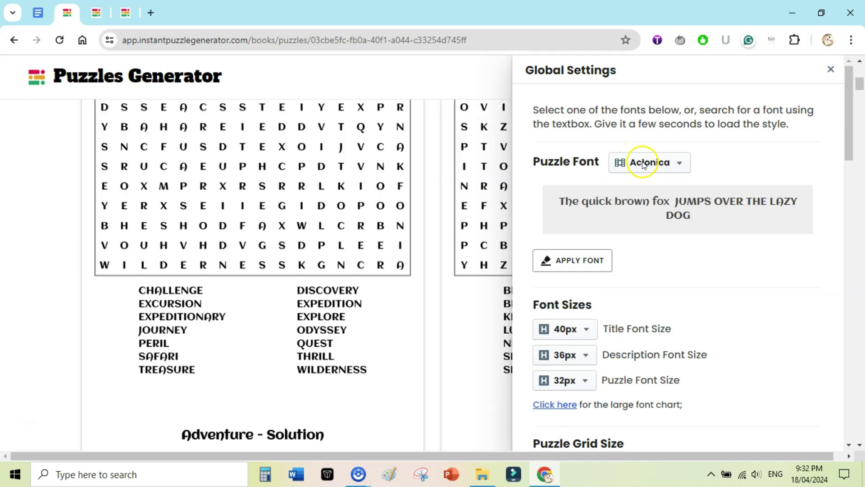
Change the global puzzle font back to Poppins, apply it and close the settings.
left_click(645, 163)
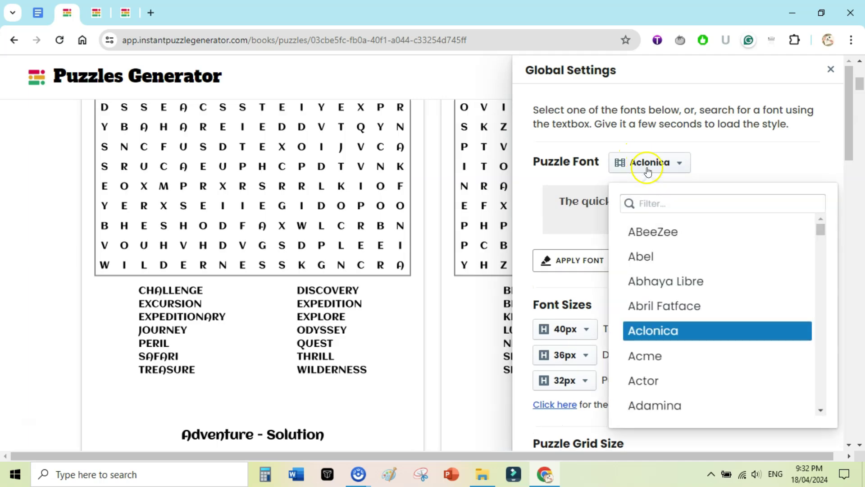
type("po")
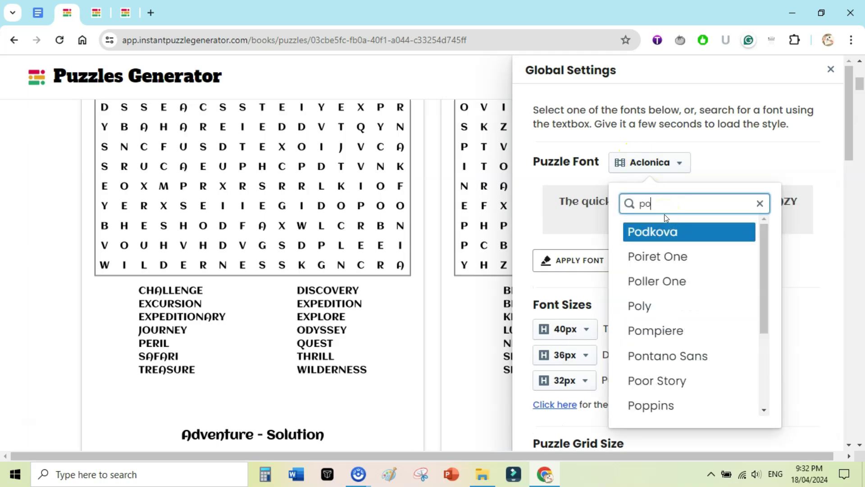
left_click(649, 405)
left_click(580, 260)
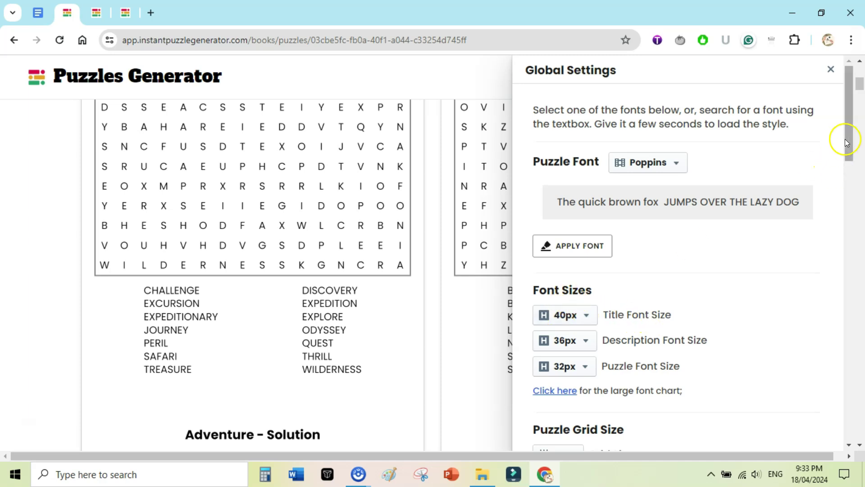
left_click(839, 107)
left_click(451, 140)
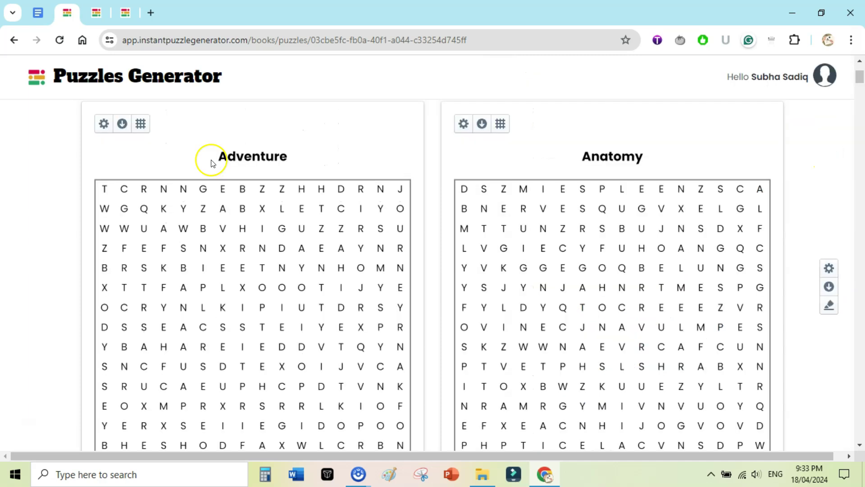
Set the title font size to 48px in the global settings.
left_click(828, 268)
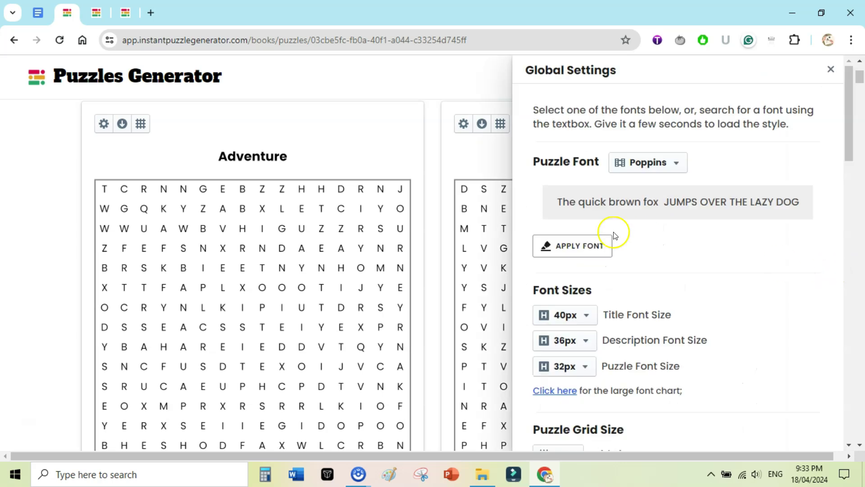
left_click(581, 314)
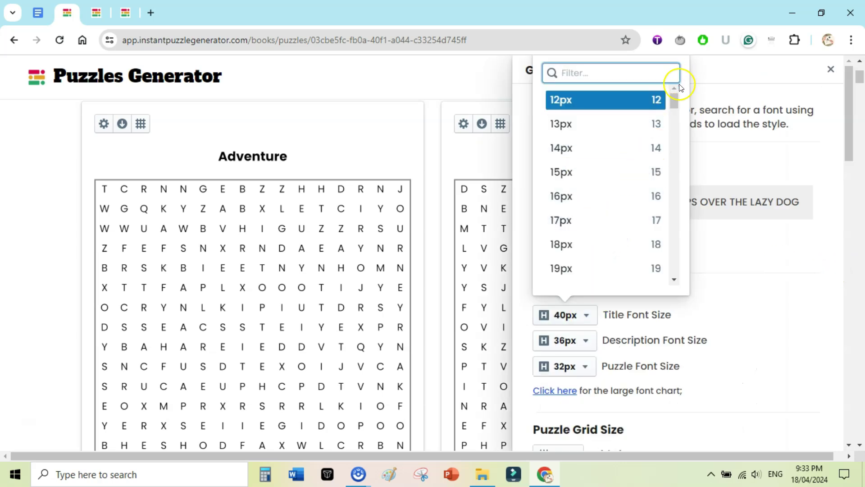
left_click_drag(674, 96, 671, 114)
left_click(599, 224)
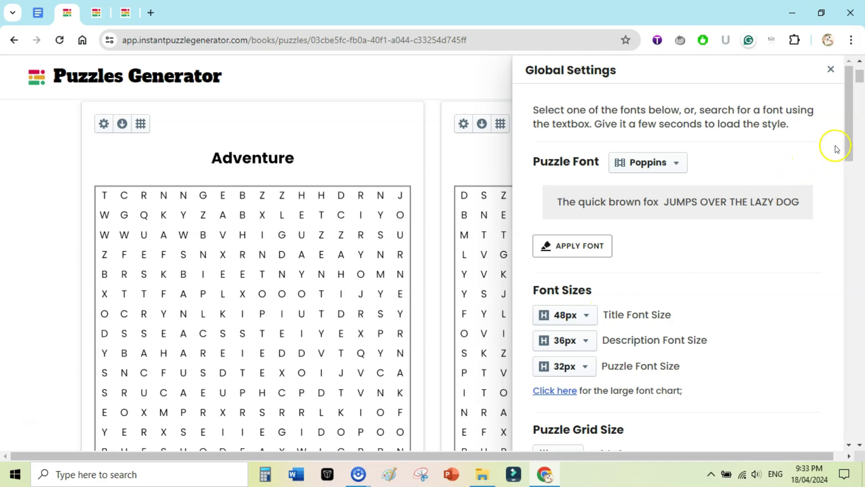
Set the global puzzle grid size to 20 x 20.
left_click_drag(845, 135, 849, 213)
left_click(569, 145)
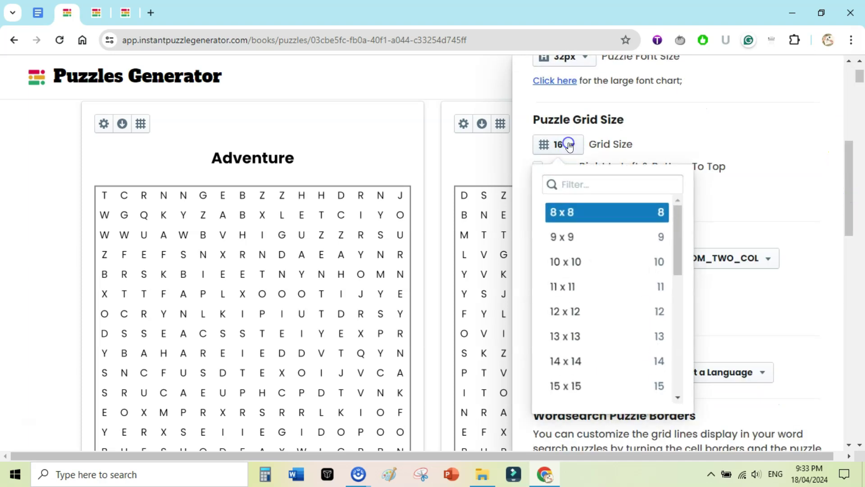
left_click_drag(679, 242, 670, 299)
left_click(620, 332)
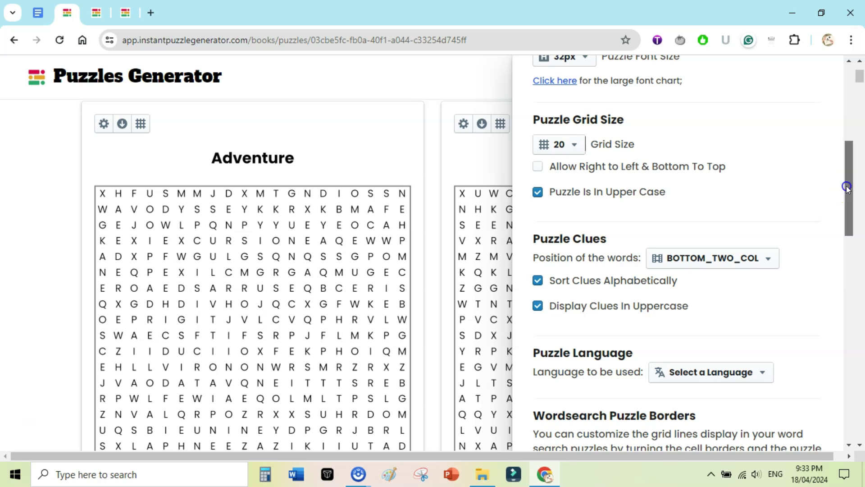
left_click_drag(846, 187, 846, 213)
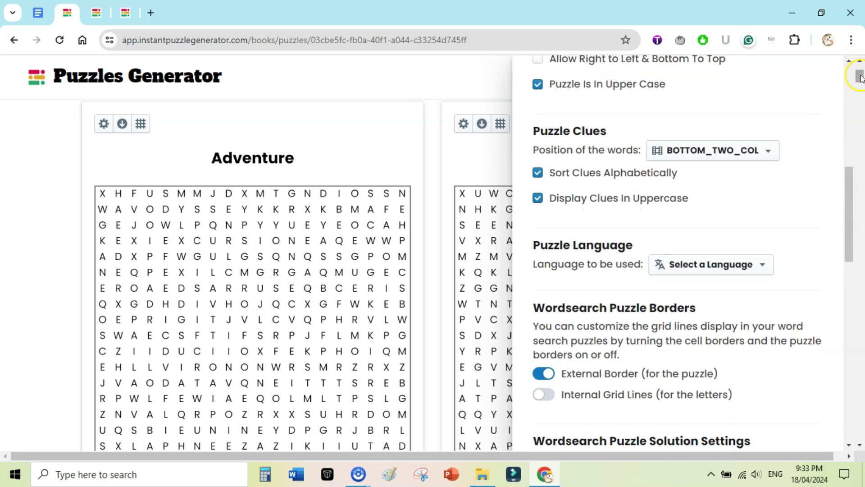
Set the position of the puzzle words to BOTTOM THREE COL in the global puzzle clue settings.
scroll(861, 77, "down", 8)
scroll(740, 189, "down", 10)
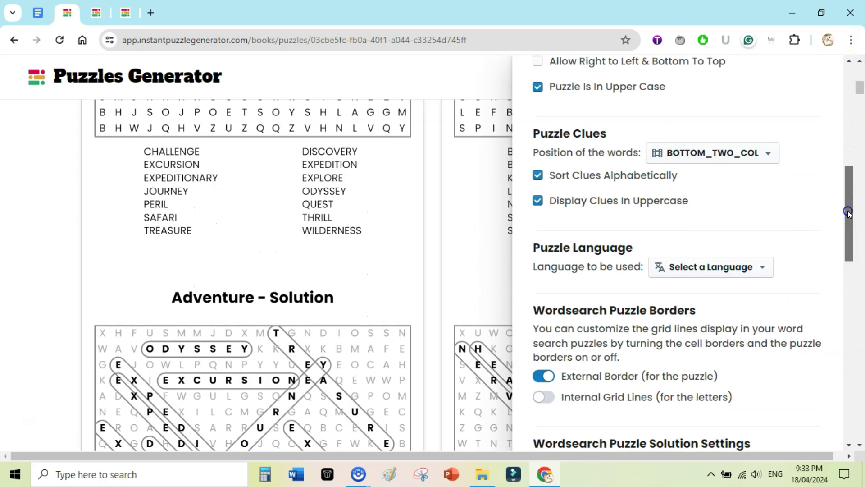
left_click(710, 147)
left_click(745, 285)
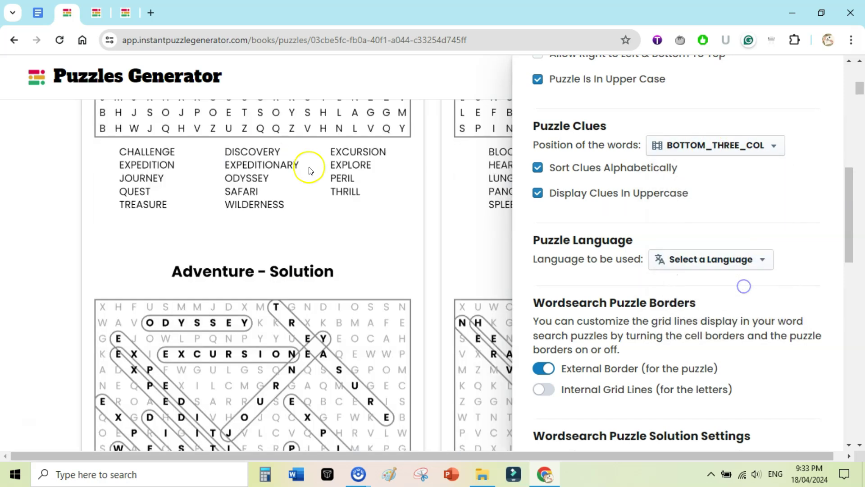
Set the position of the puzzle words to RIGHT, close the global settings and check the puzzle pages.
left_click(696, 146)
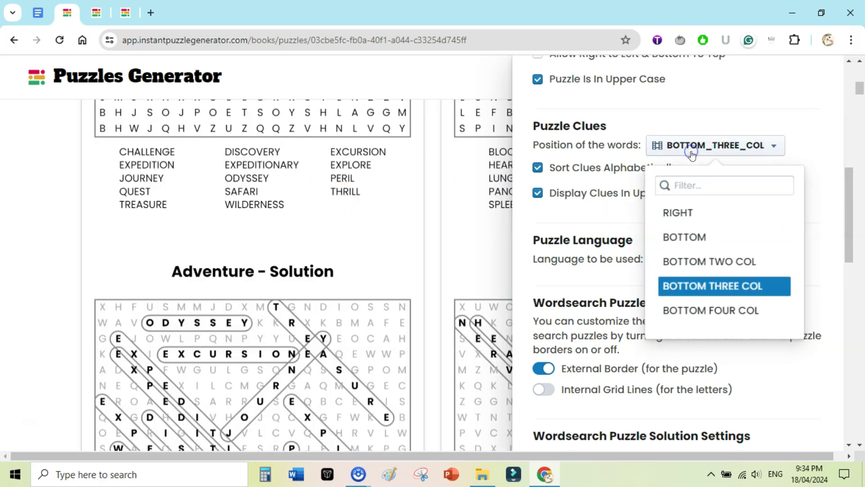
left_click(704, 213)
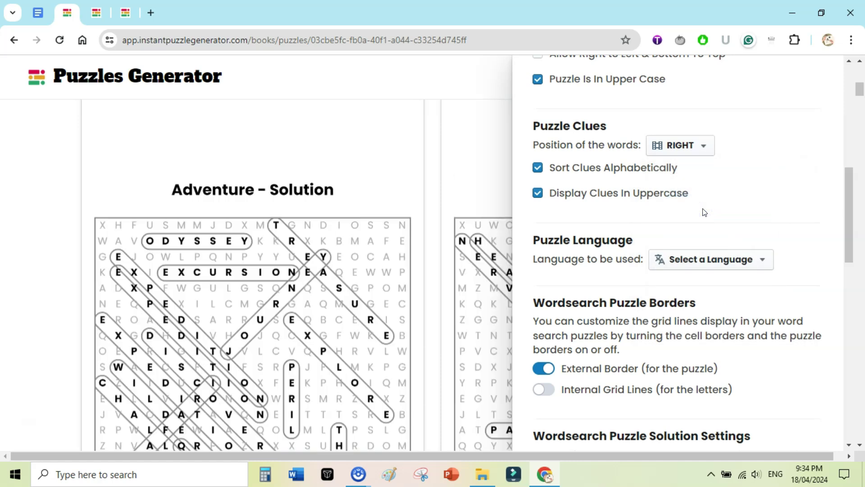
left_click(830, 71)
left_click_drag(859, 92, 859, 80)
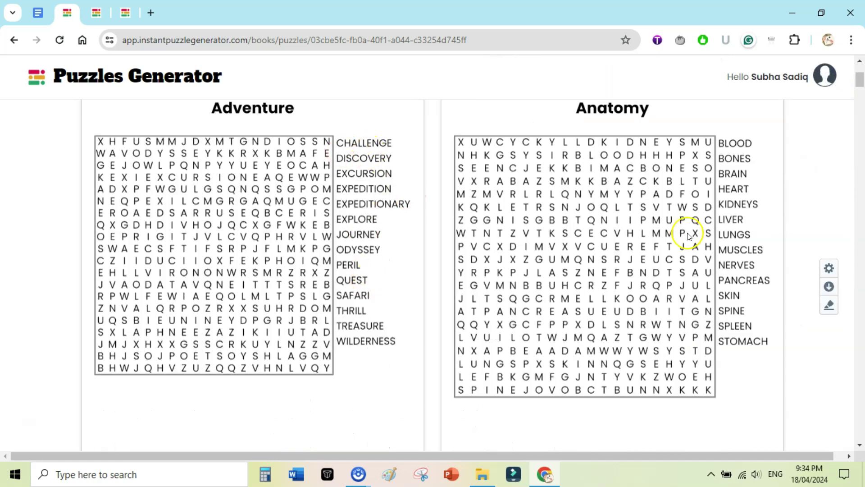
left_click_drag(859, 85, 857, 76)
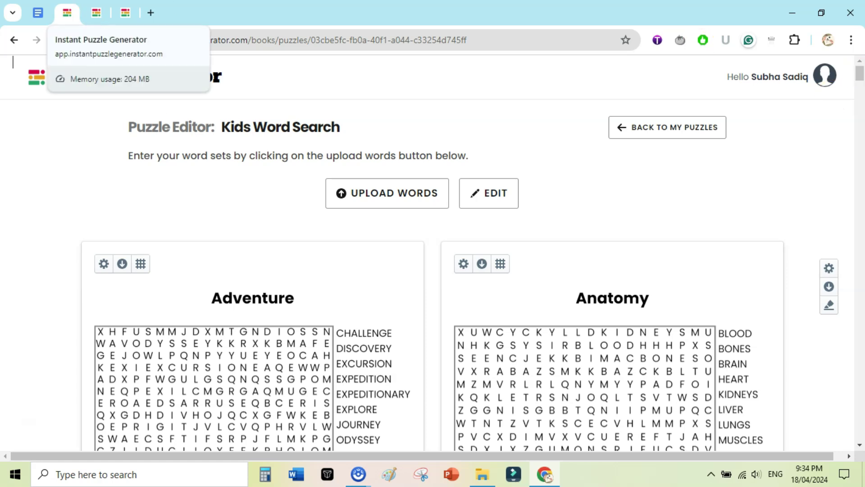
Switch to the Google Docs funnel overview and review the features and prices of the FE plan and its optional upgrades.
left_click(38, 12)
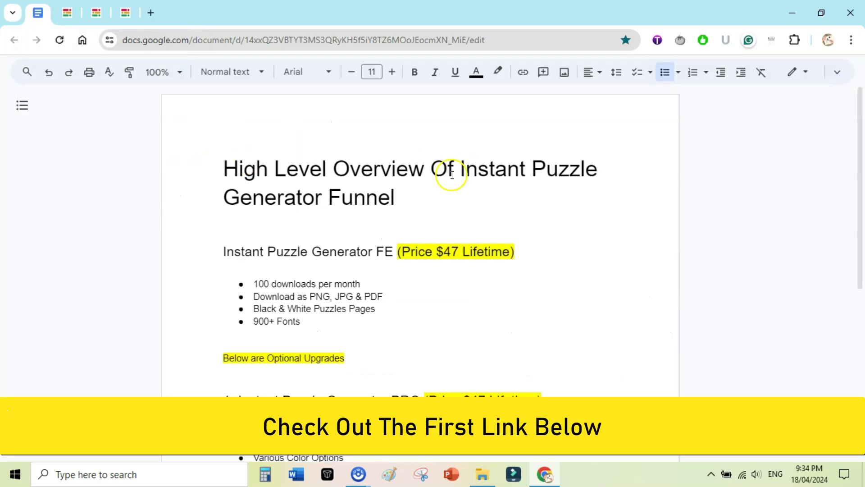
left_click_drag(219, 251, 414, 253)
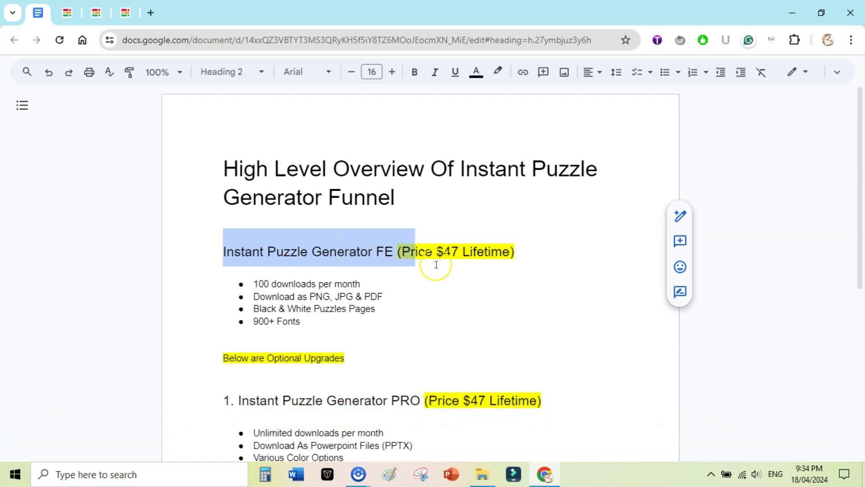
left_click(254, 286)
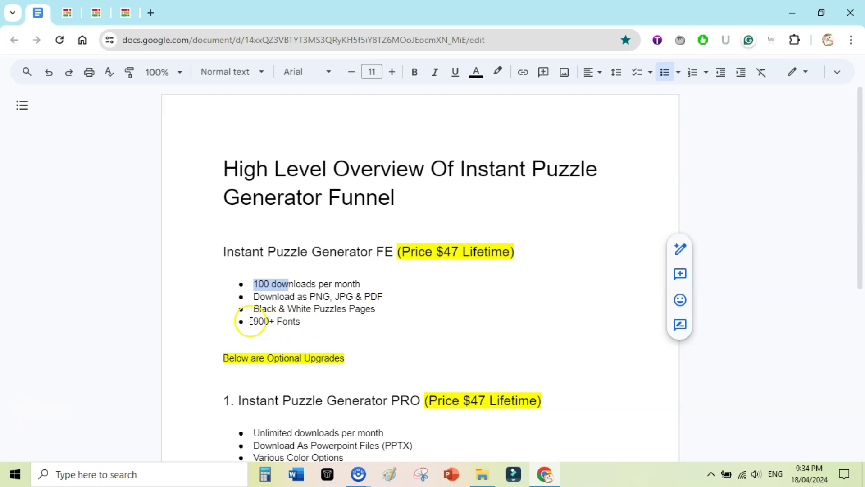
scroll(855, 245, "down", 5)
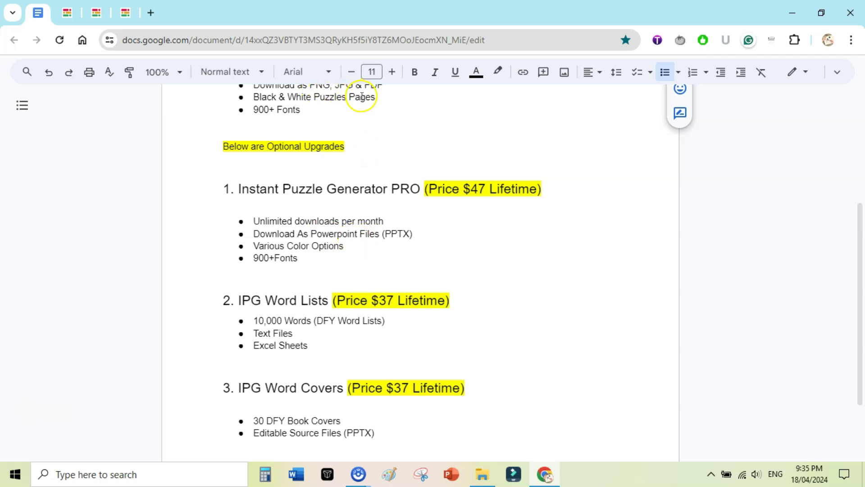
left_click(381, 235)
scroll(858, 293, "down", 2)
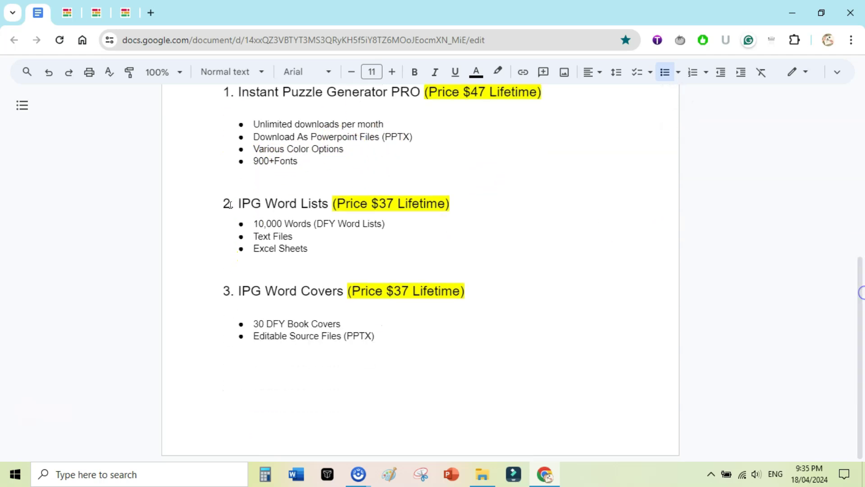
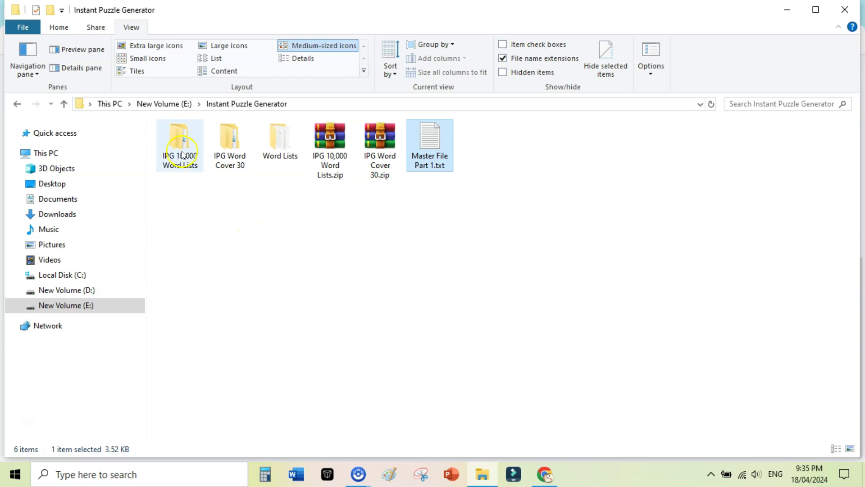
In File Explorer, open the Animals text files in IPG 10,000 Word Lists and view Amphibians.txt and Birds Animals Fishes (E).txt.
double_click(213, 161)
double_click(212, 161)
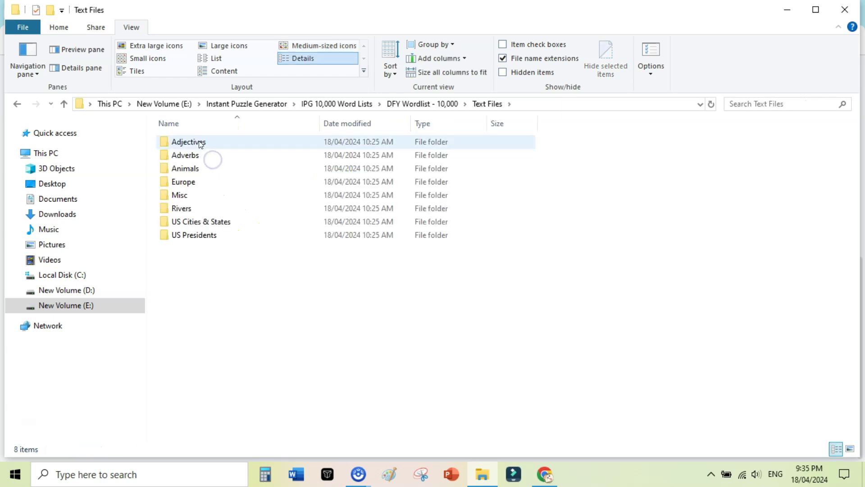
double_click(189, 168)
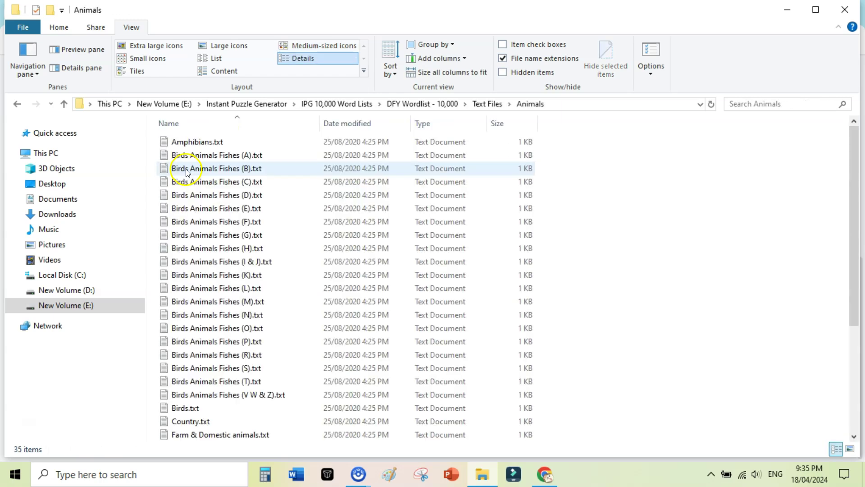
double_click(197, 142)
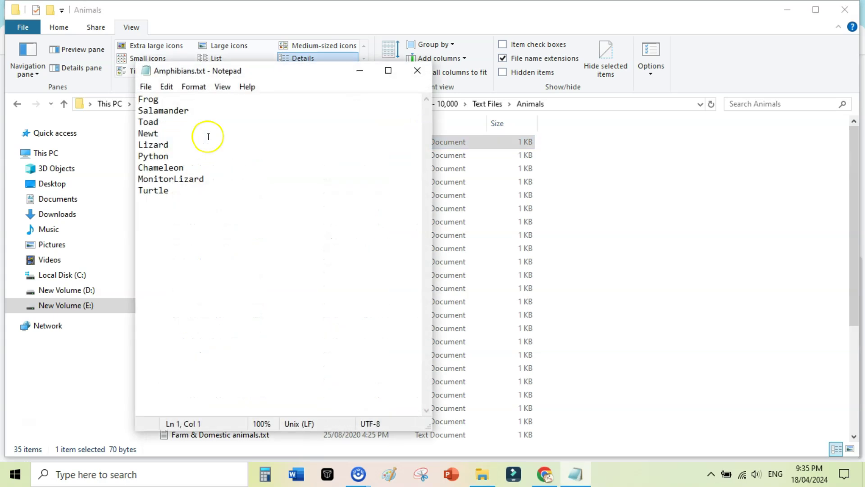
left_click(418, 69)
double_click(201, 209)
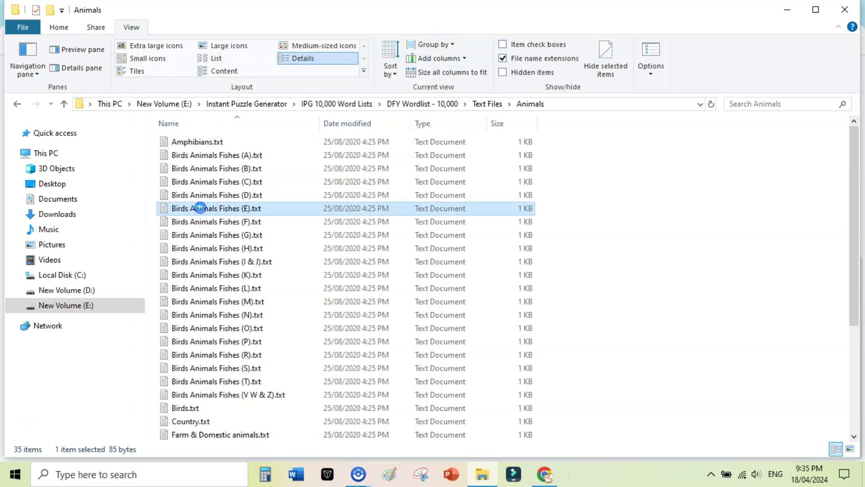
left_click(418, 78)
Return to the Instant Puzzle Generator folder and open the US Cities & States folder within the word list Text Files.
left_click(344, 104)
left_click(266, 104)
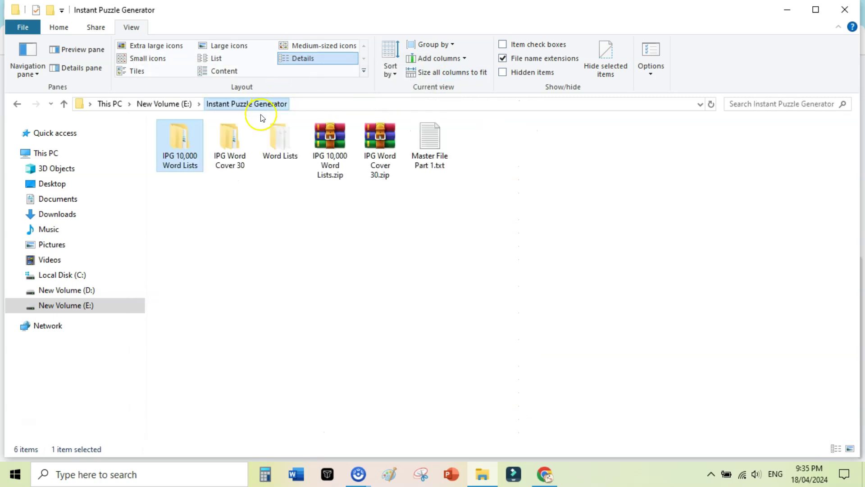
double_click(181, 144)
double_click(184, 141)
double_click(194, 142)
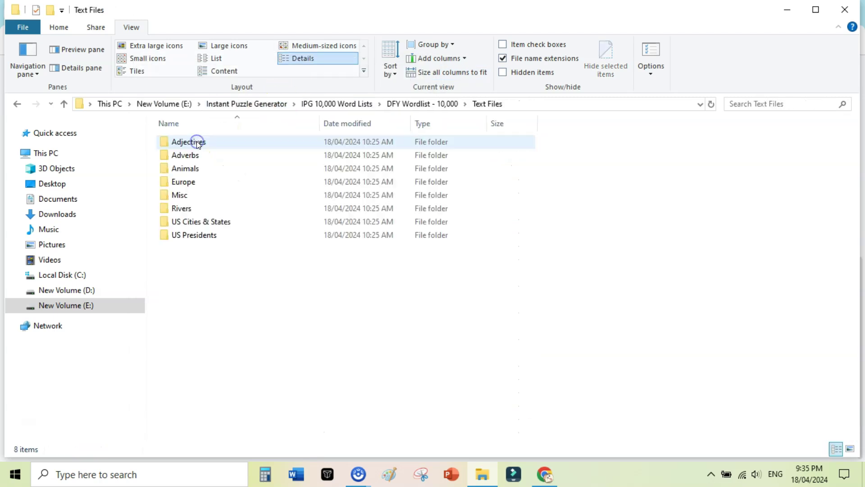
double_click(210, 221)
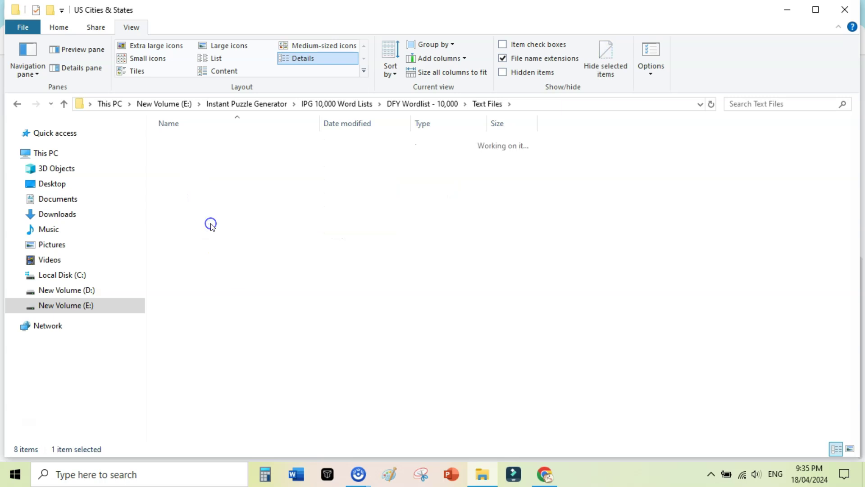
Go back to IPG 10,000 Word Lists and open DFY Wordlist - 10,000.xlsx from the DFY Wordlist - 10,000 folder.
left_click(315, 104)
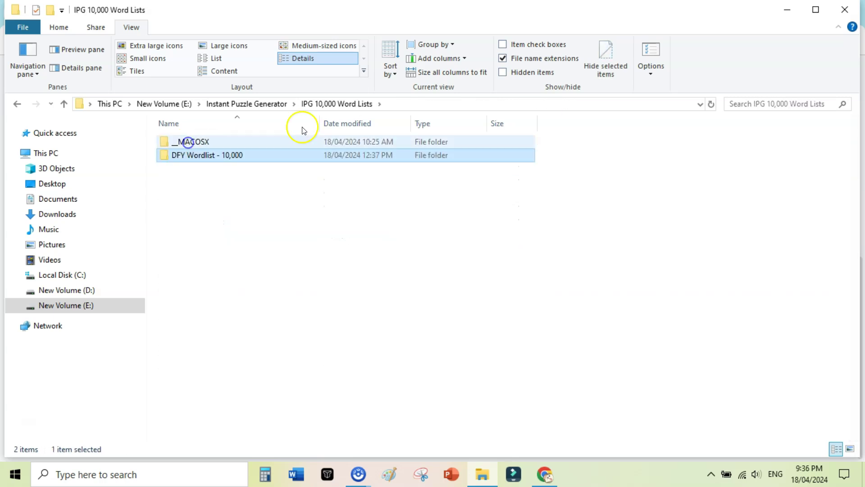
double_click(212, 155)
left_click(206, 169)
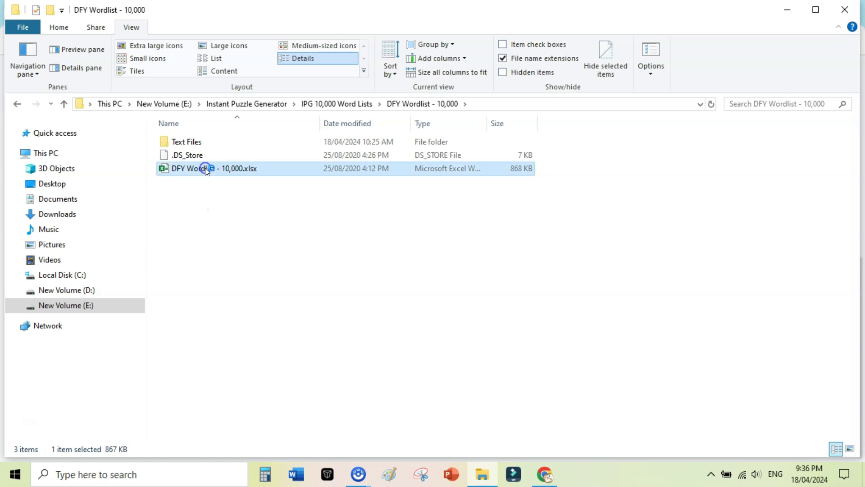
double_click(205, 168)
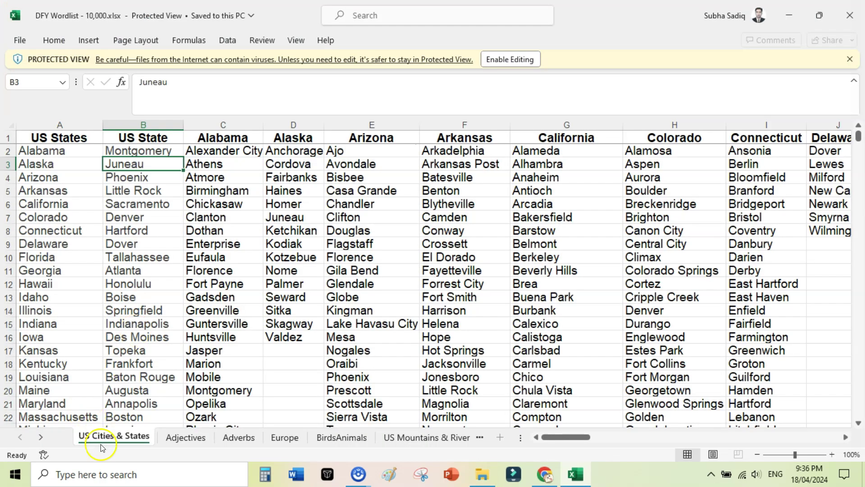
Look through the workbook's sheets from Adjectives to US_Presidents and close the workbook.
left_click(184, 437)
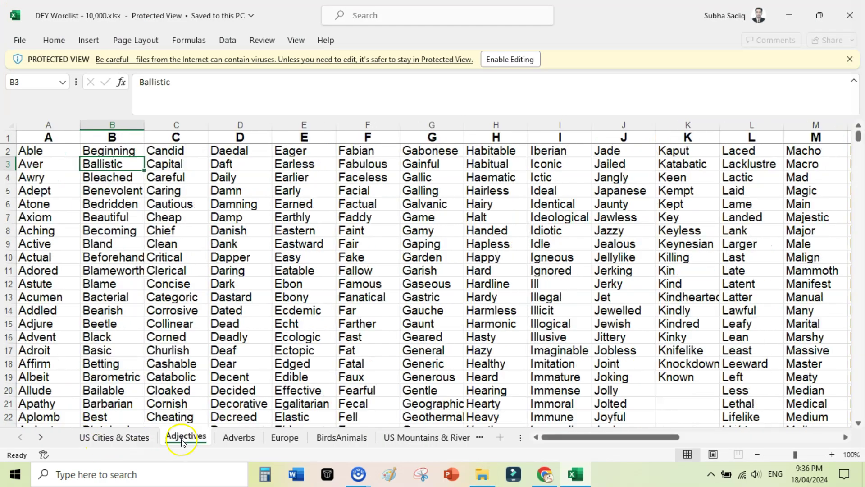
left_click(244, 437)
left_click(284, 437)
left_click(341, 437)
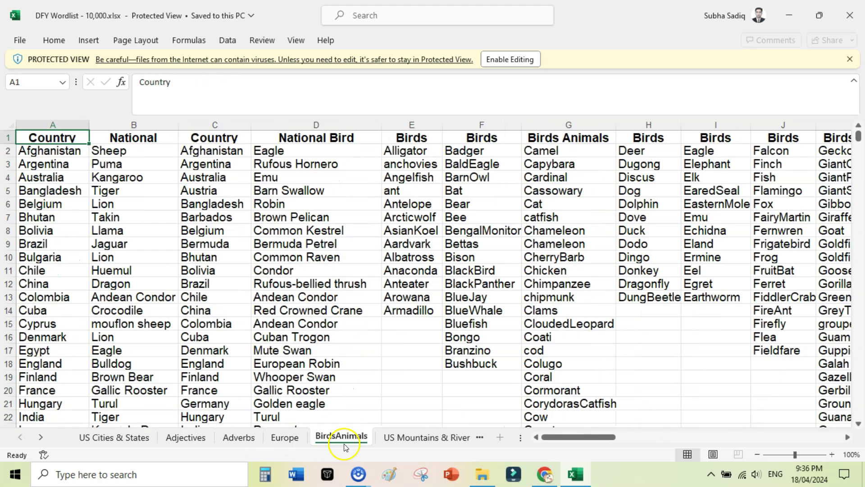
left_click(425, 439)
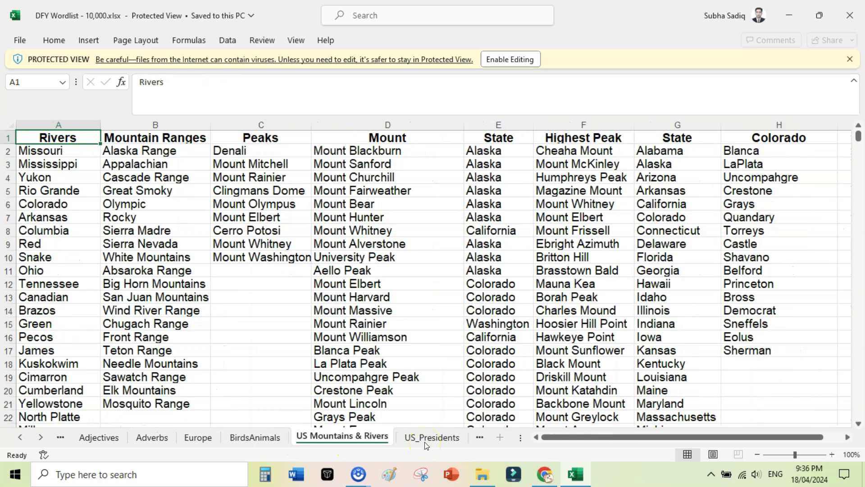
left_click(425, 439)
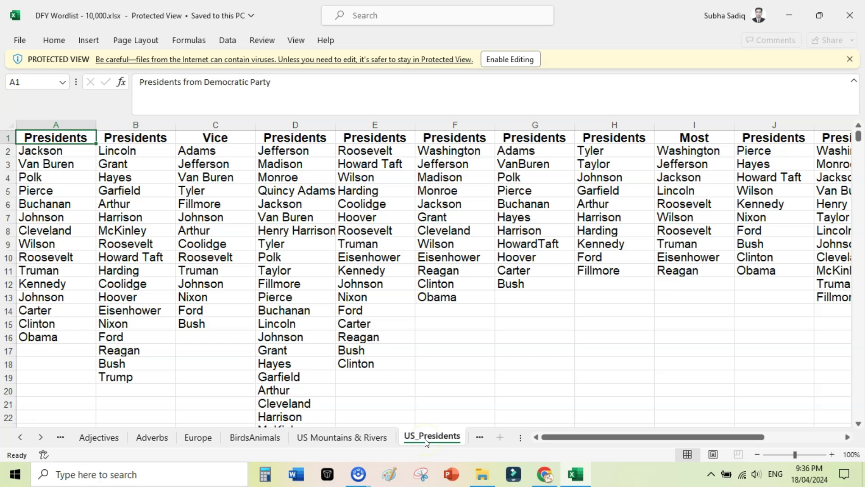
left_click(851, 14)
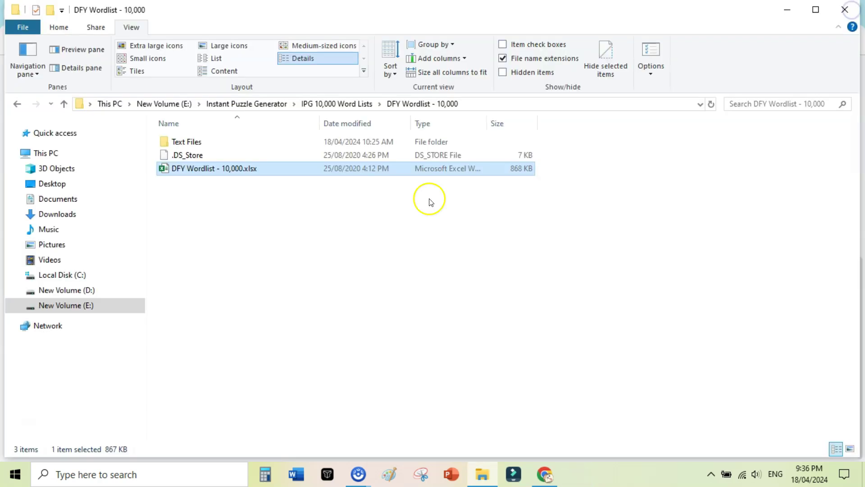
View Cover_Design #1.jpg from the DFY Covers - 30 folder inside IPG Word Cover 30 and close the image.
left_click(331, 103)
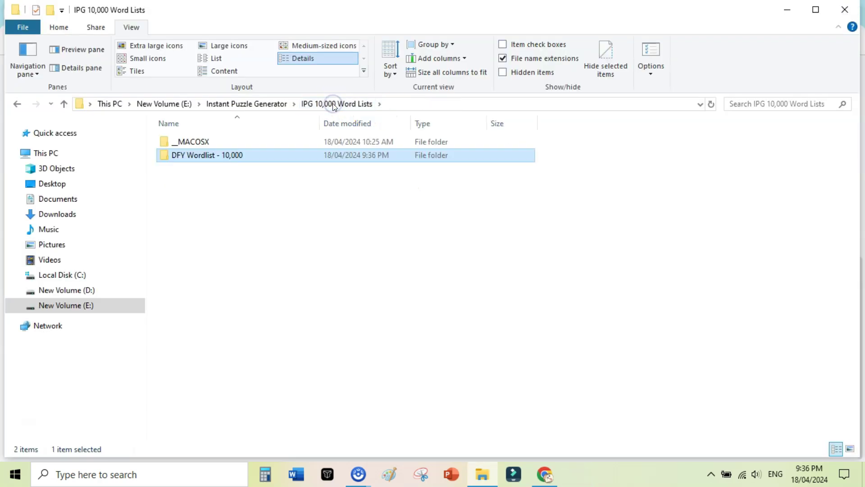
left_click(274, 103)
double_click(238, 153)
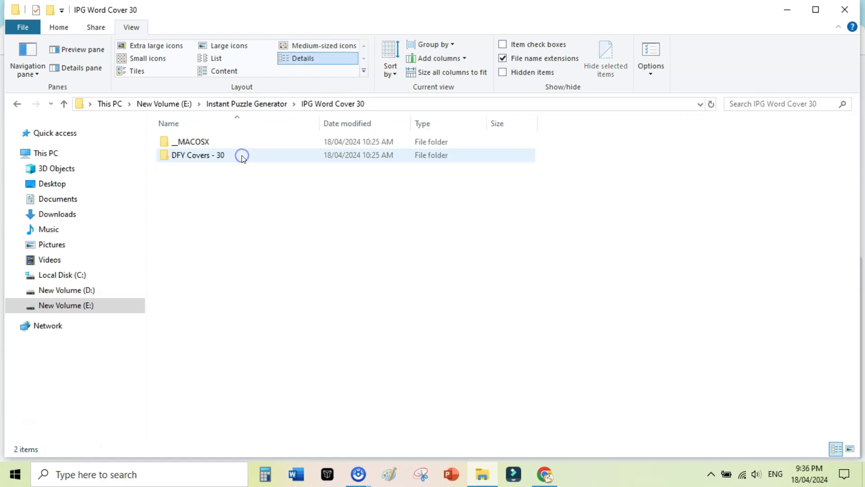
double_click(221, 153)
double_click(217, 145)
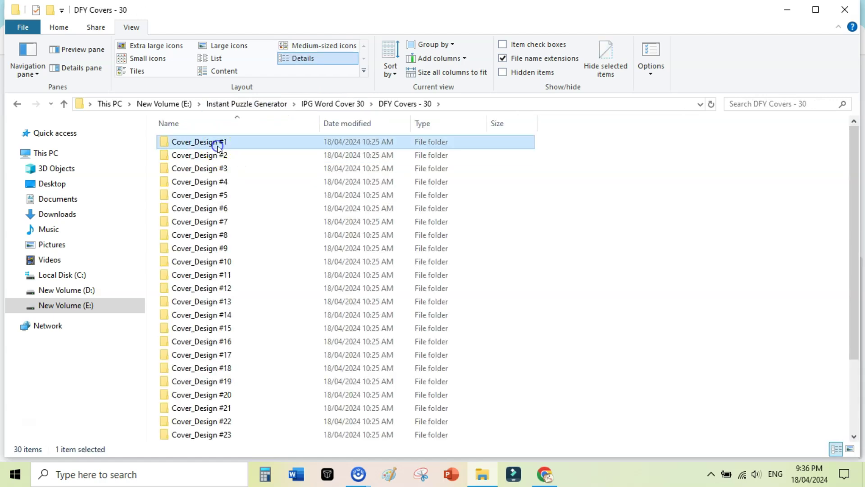
double_click(217, 145)
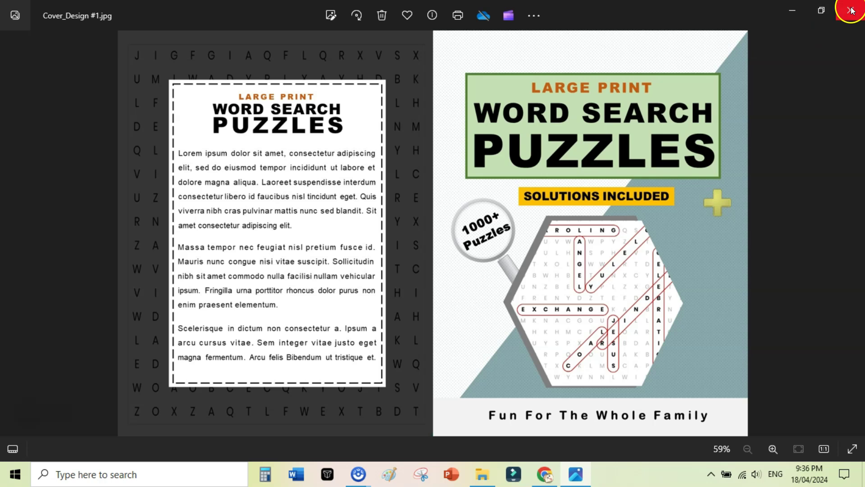
left_click(851, 10)
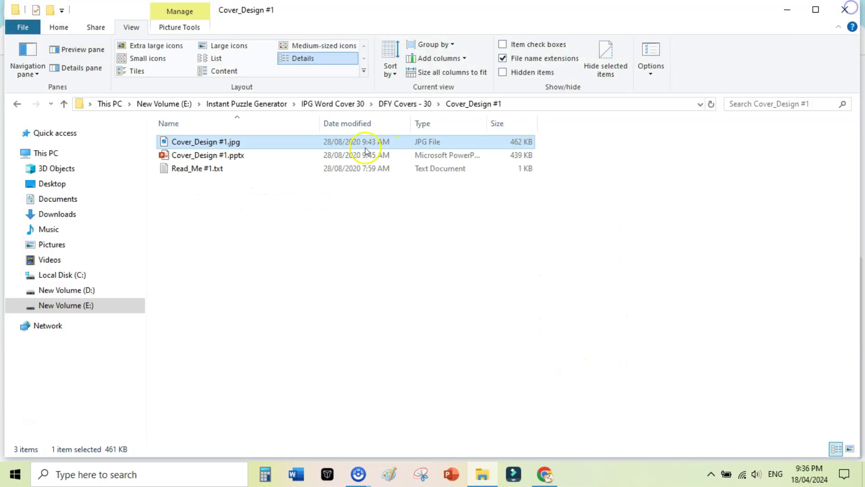
View Cover_Design #2.jpg from the Cover_Design #2 folder and close the image.
left_click(405, 104)
double_click(207, 155)
double_click(216, 141)
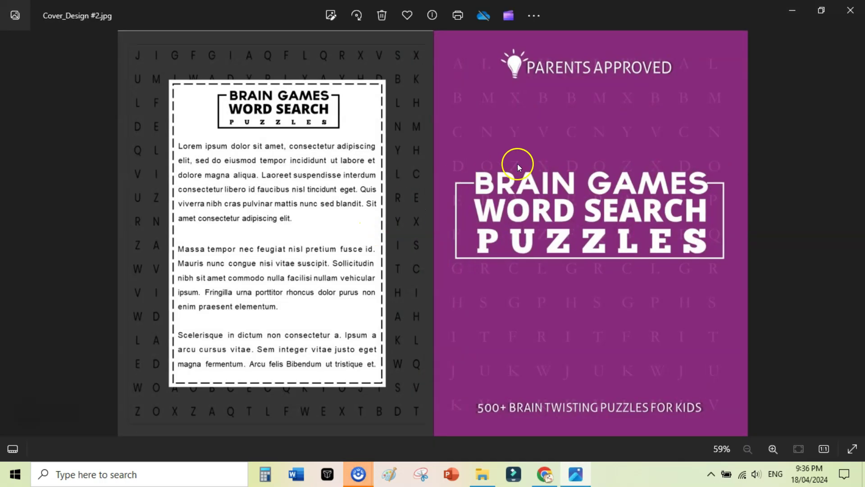
left_click(854, 8)
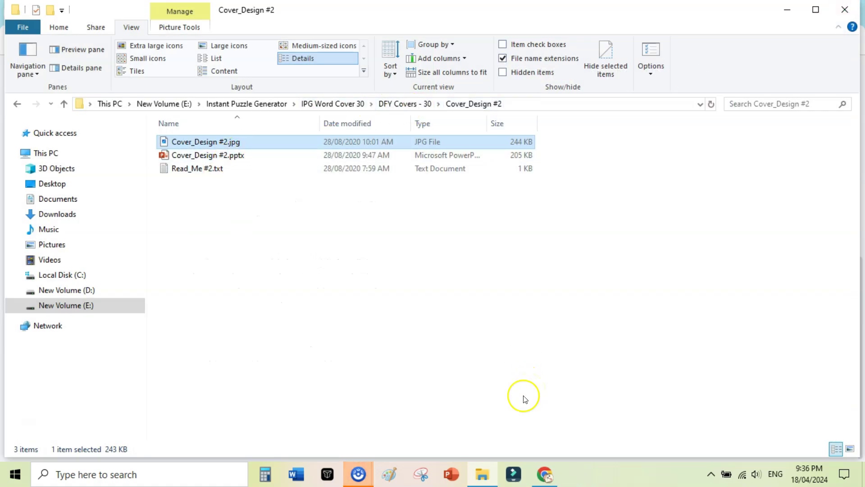
mouse_move(358, 474)
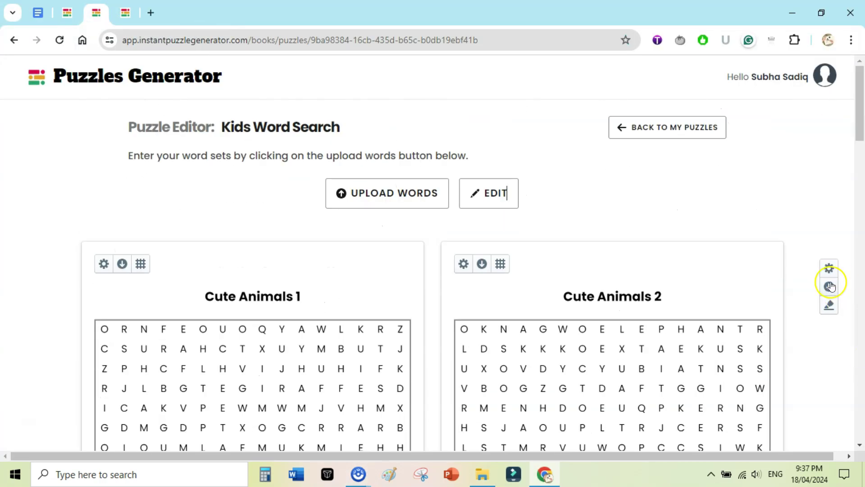
Try PDF download options for the Kids Word Search puzzles with centred 1 of 24 page numbering and 4 solutions per page, and cancel.
left_click(830, 286)
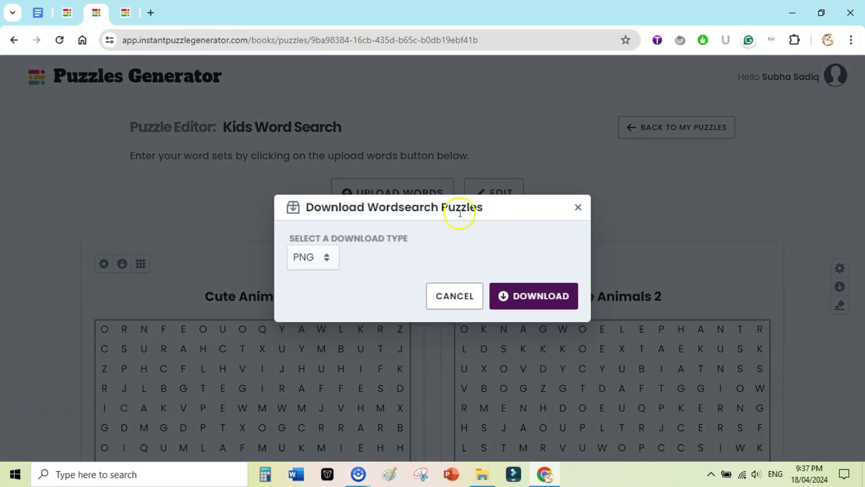
left_click(314, 257)
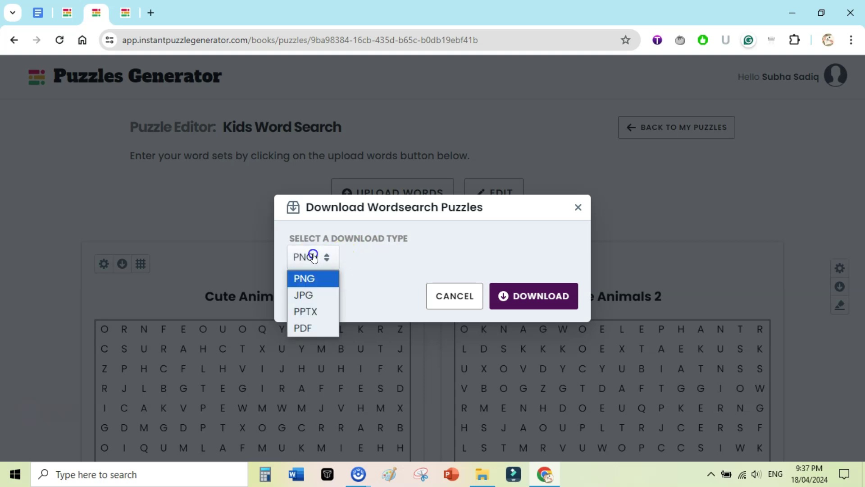
left_click(320, 328)
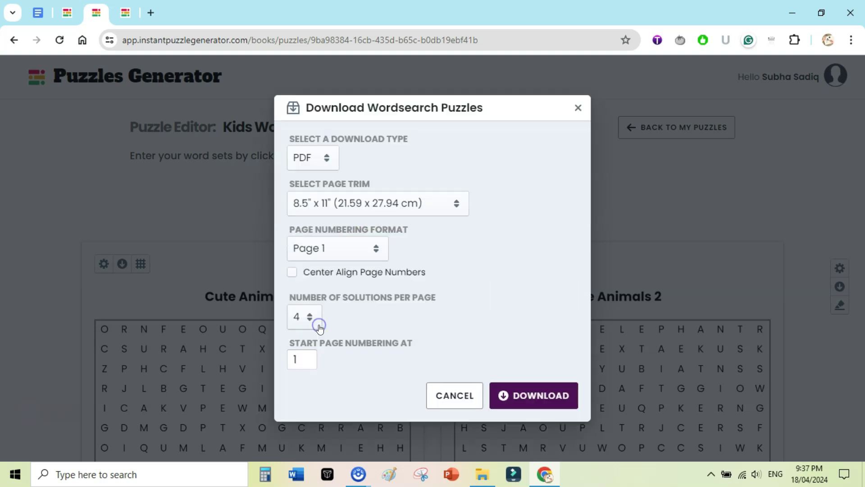
left_click(335, 249)
left_click(337, 319)
left_click(337, 338)
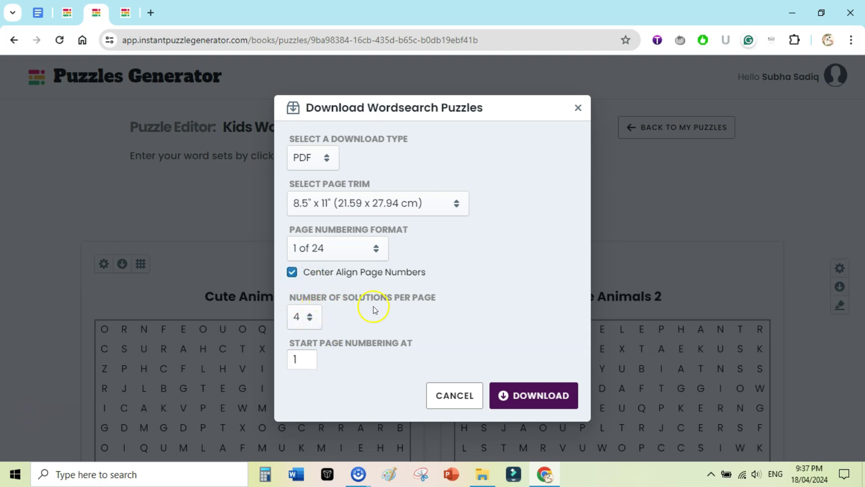
left_click(299, 321)
left_click(302, 353)
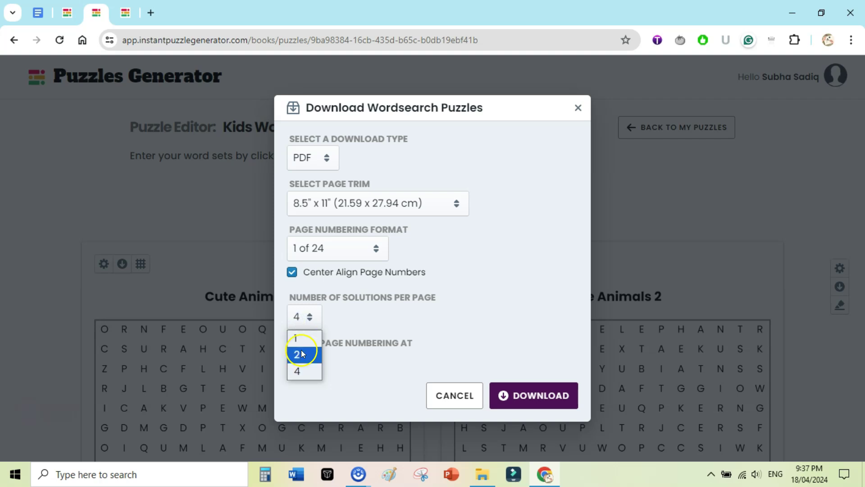
left_click(304, 369)
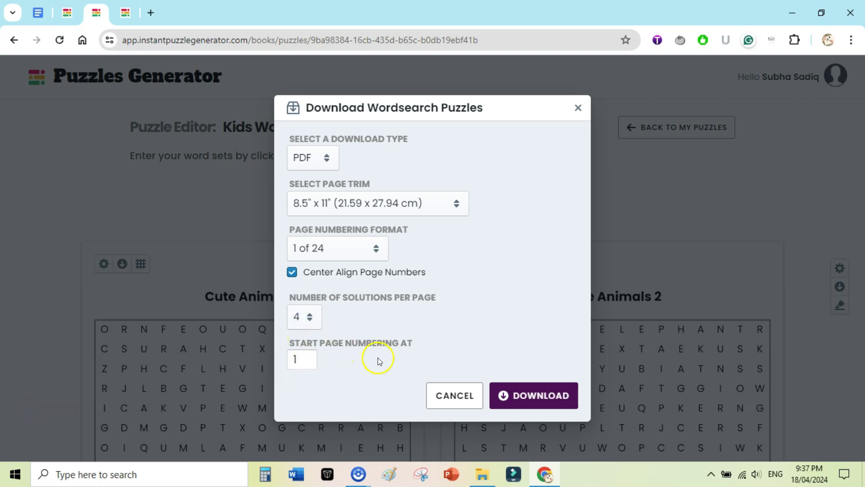
left_click(450, 395)
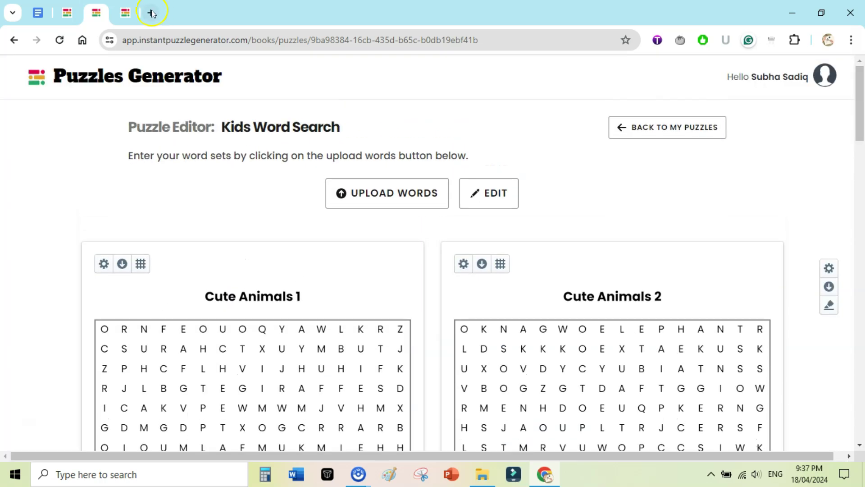
In the Word Search Kids puzzle set's global settings, set the puzzle title colour to #0062B1 and the description colour to #4D4D4D.
left_click(130, 13)
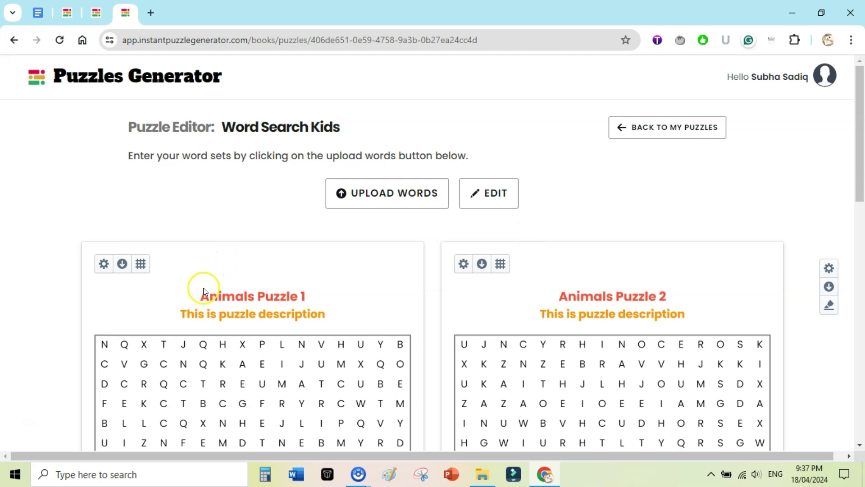
left_click_drag(860, 160, 825, 201)
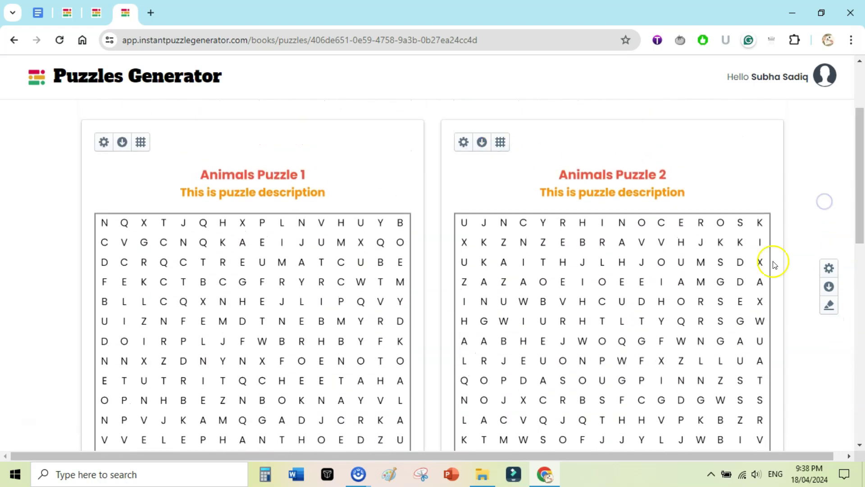
left_click(832, 269)
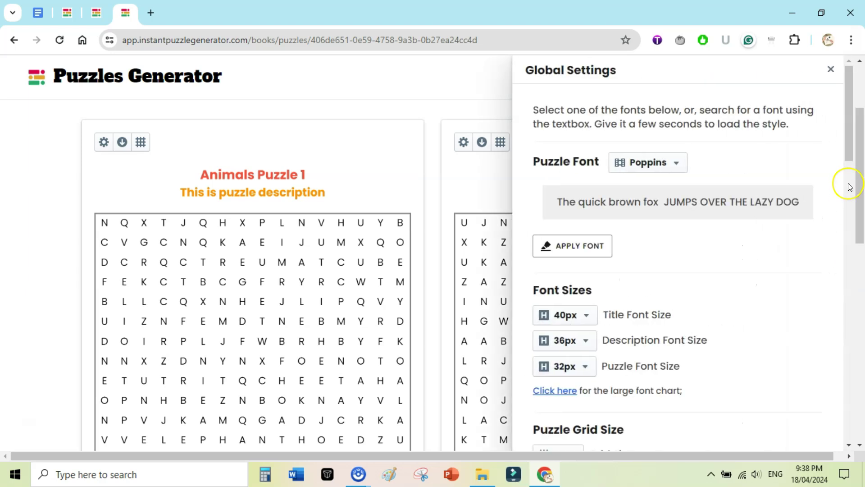
left_click_drag(847, 130, 861, 338)
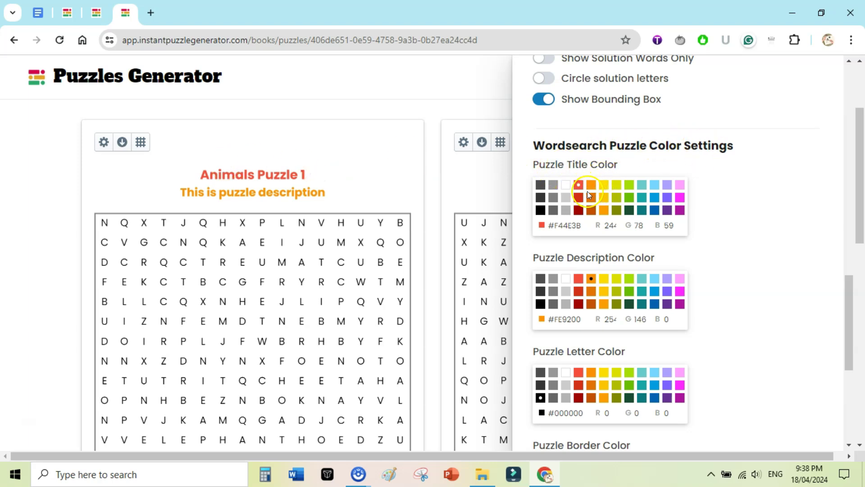
left_click(654, 209)
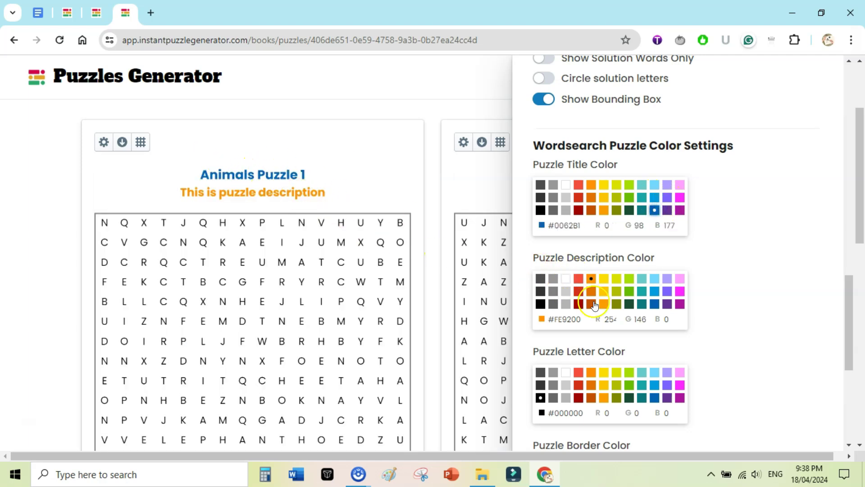
left_click(580, 293)
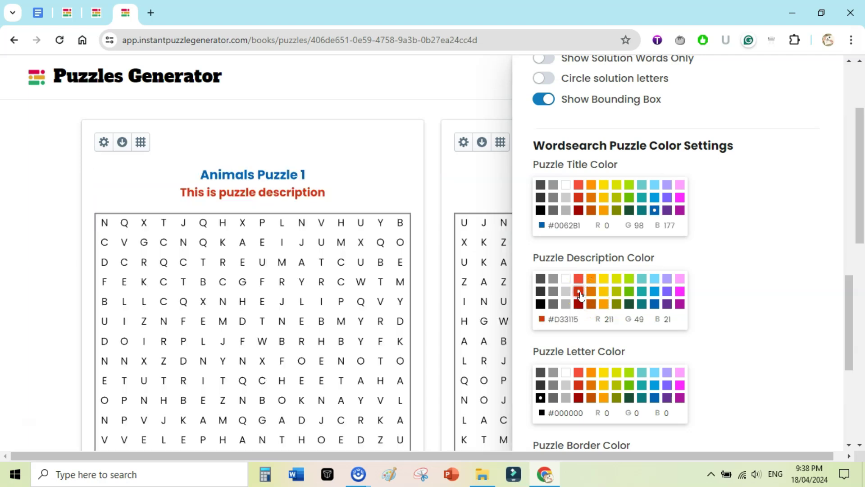
left_click(540, 279)
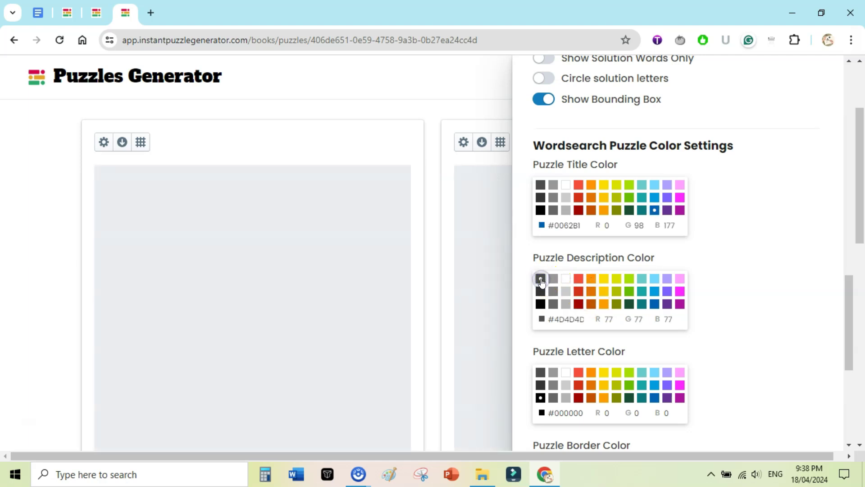
Set the puzzle letter colour to #F44E3B and the puzzle border colour to #194D33.
left_click_drag(849, 295, 852, 345)
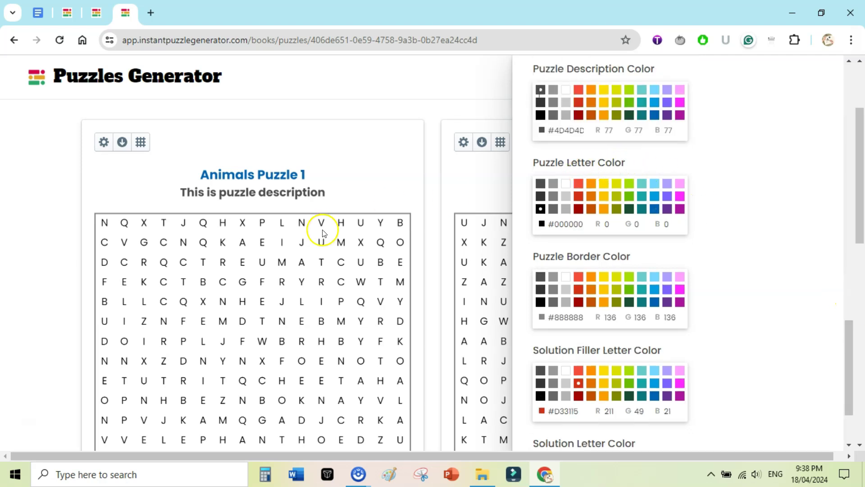
left_click(604, 196)
left_click(578, 183)
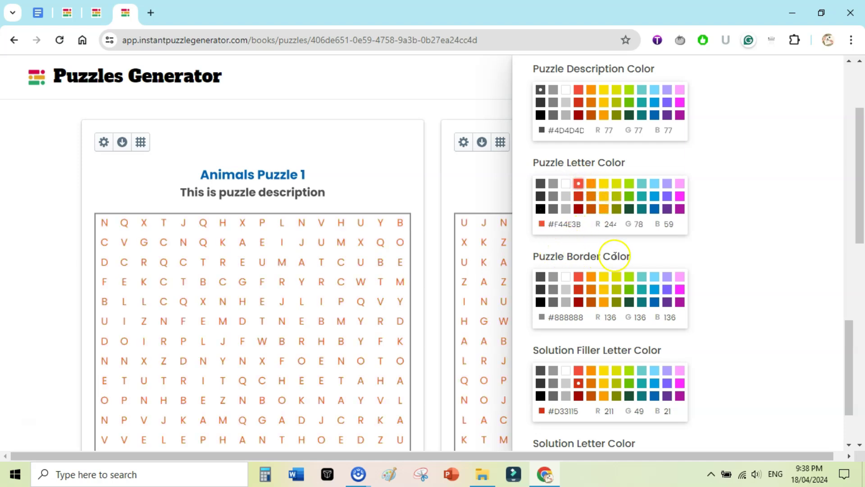
left_click(578, 288)
left_click(629, 302)
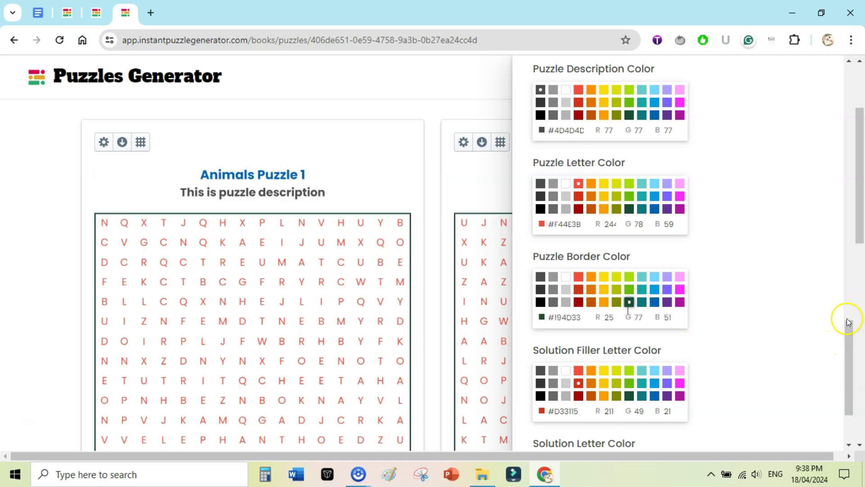
Set the solution filler letter colour to #AB149E and the solution letter colour to #F44E3B, and close the global settings.
left_click_drag(859, 192, 861, 372)
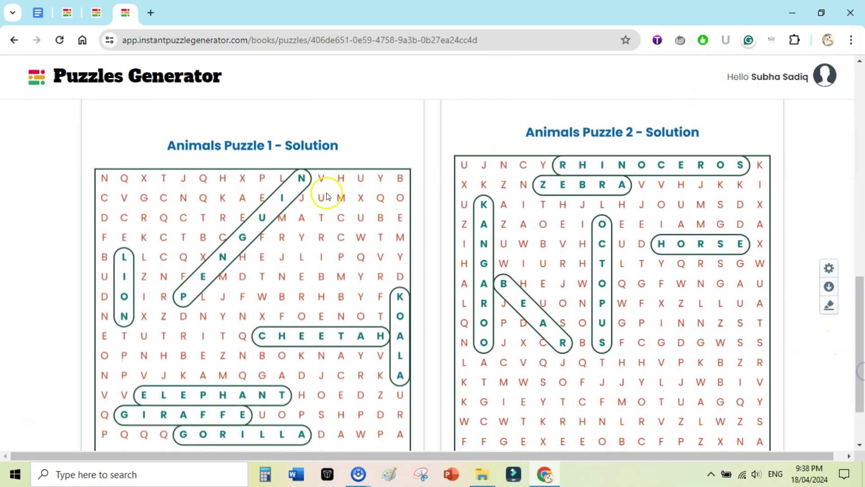
left_click(831, 269)
left_click_drag(850, 115, 861, 400)
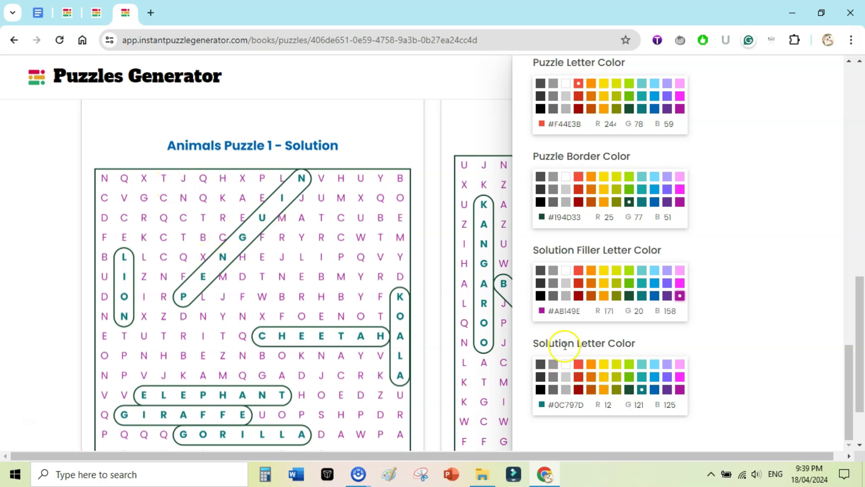
left_click(579, 365)
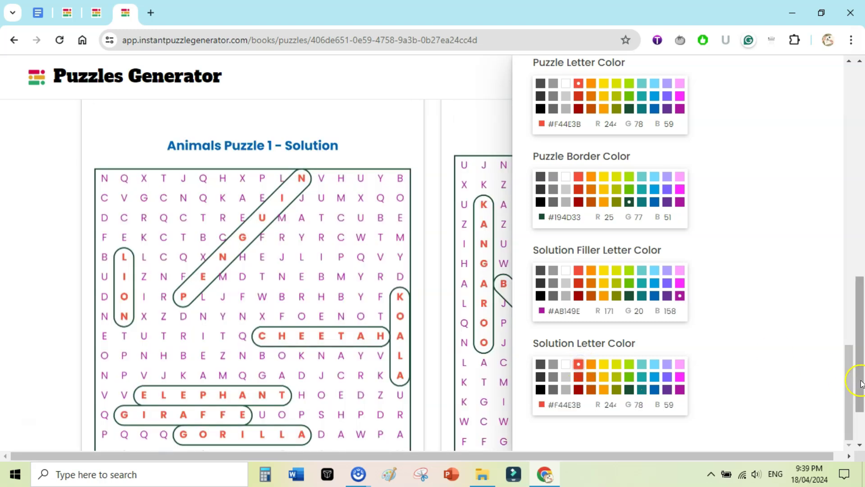
left_click_drag(850, 379, 834, 92)
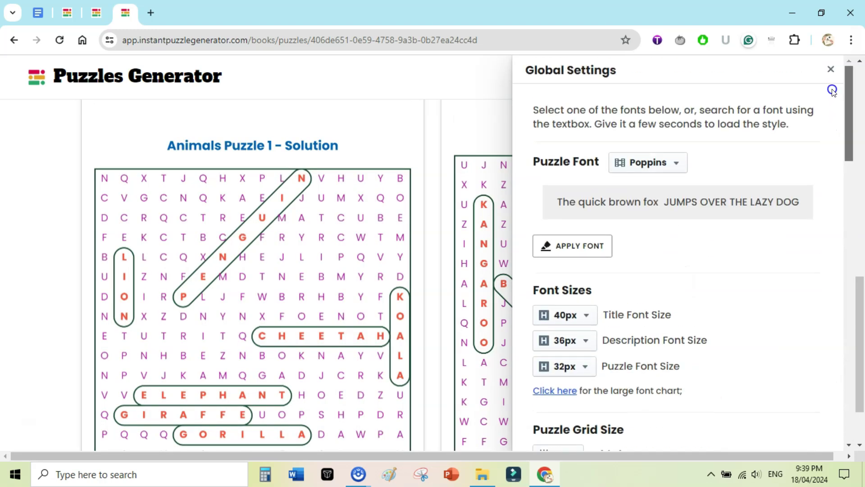
left_click(830, 69)
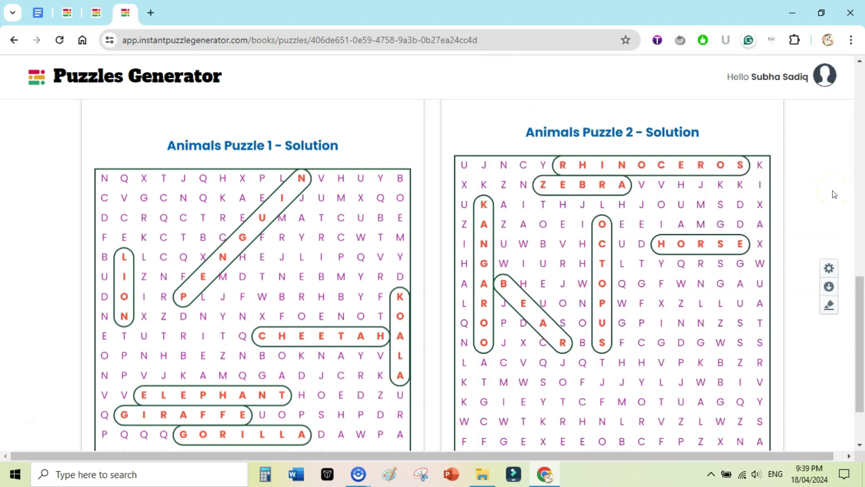
Check the PPTX download options for the Word Search Kids puzzles and close the dialog without downloading.
left_click(829, 287)
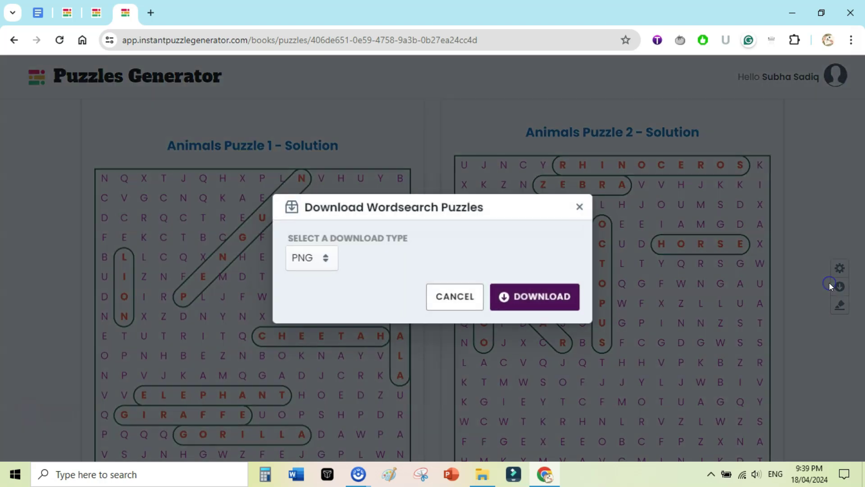
left_click(316, 255)
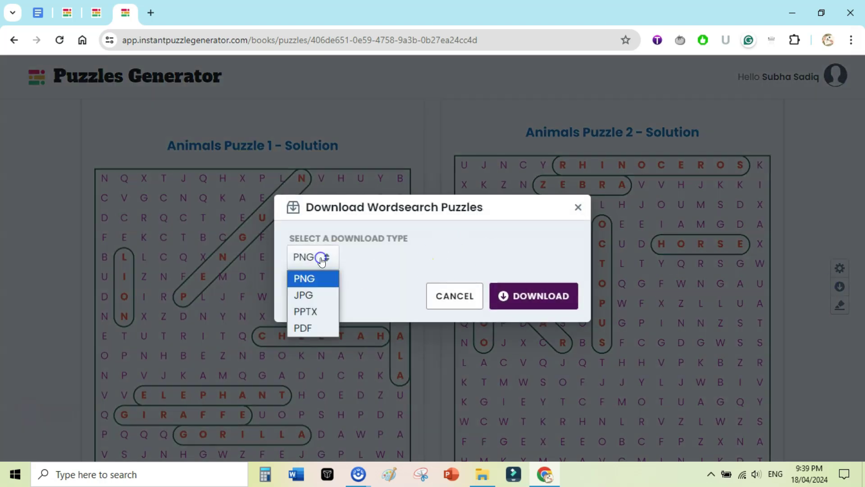
left_click(315, 309)
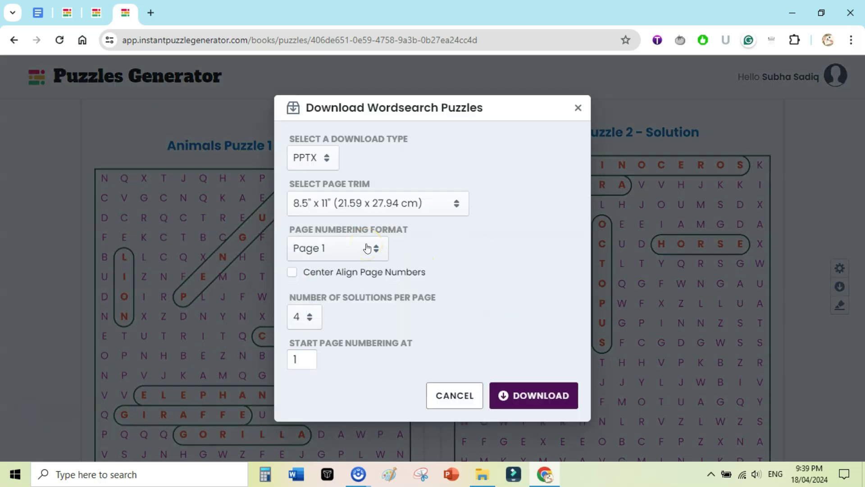
left_click(578, 107)
scroll(859, 288, "up", 10)
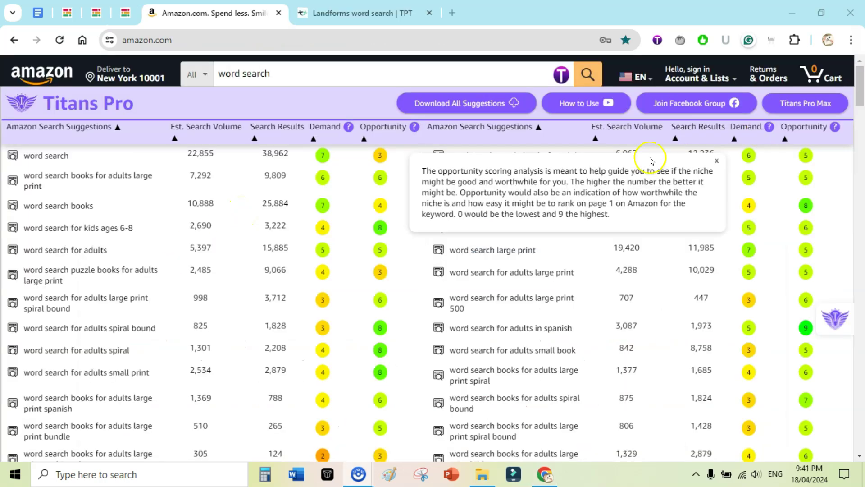
On Amazon, dismiss the opportunity score explanation and sort the Titans Pro word search suggestions by highest opportunity.
left_click(717, 161)
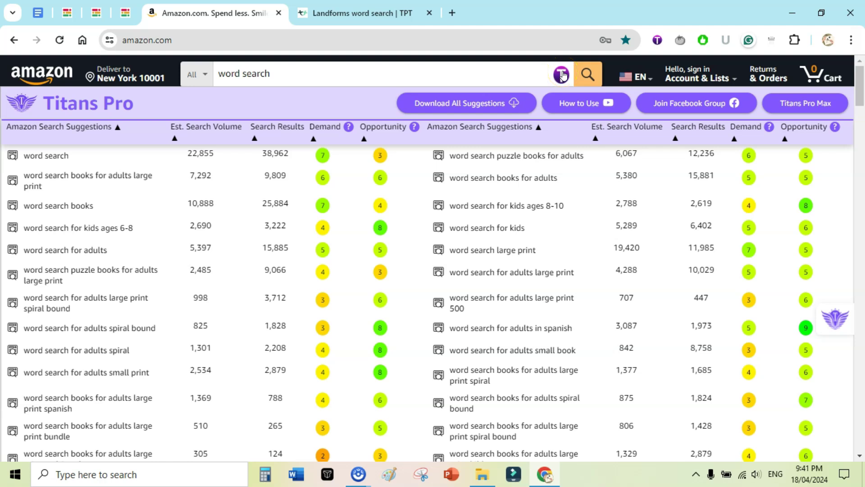
left_click(364, 139)
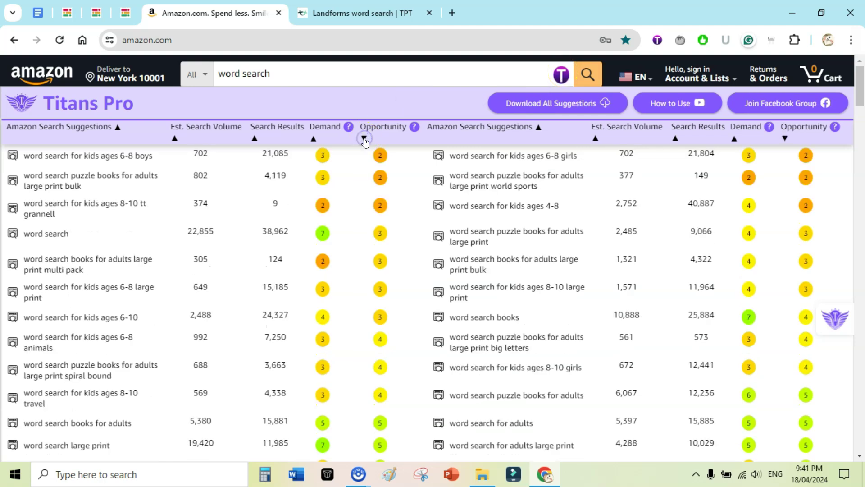
left_click(364, 139)
left_click(85, 172)
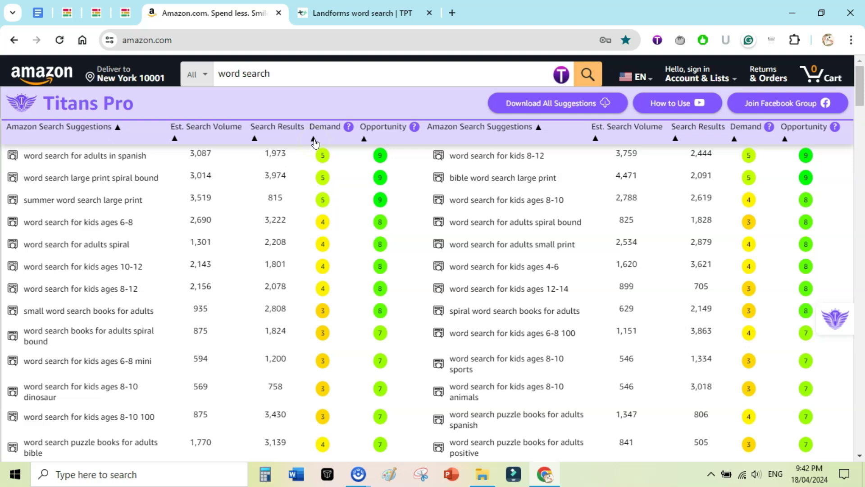
Switch to the TPT page and examine the first landforms word search listings and their prices and ratings.
key("ctrl+Tab")
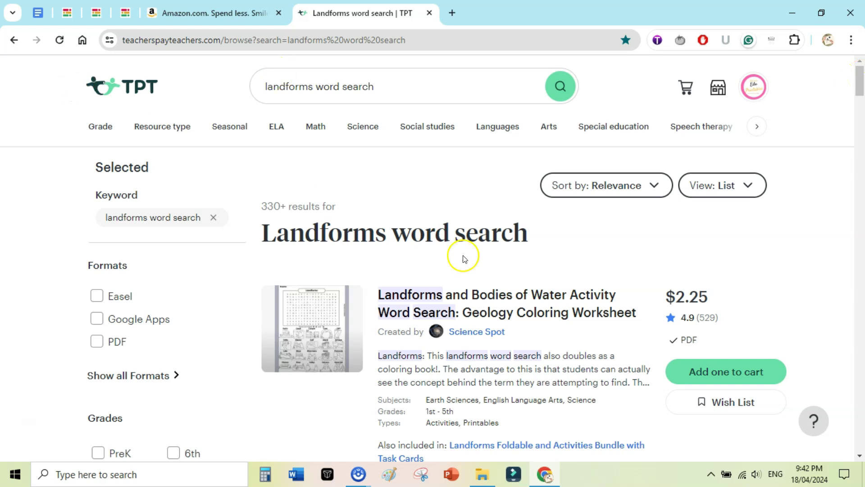
left_click_drag(861, 72, 862, 74)
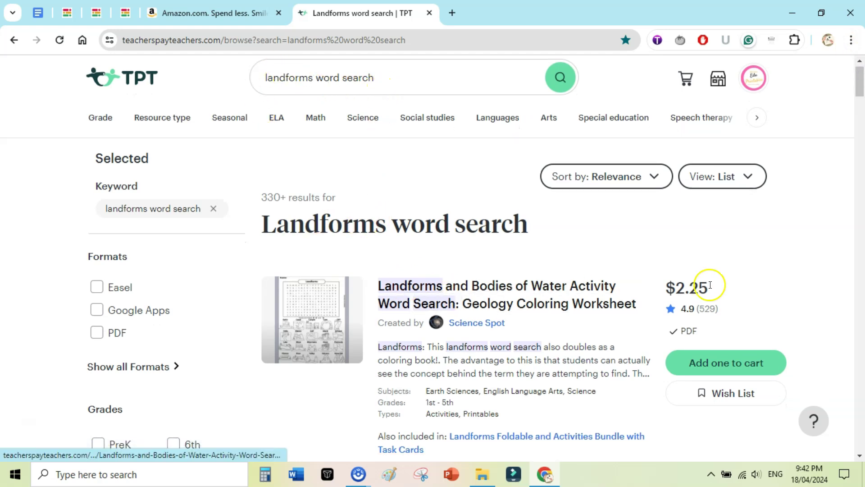
left_click_drag(860, 76, 862, 90)
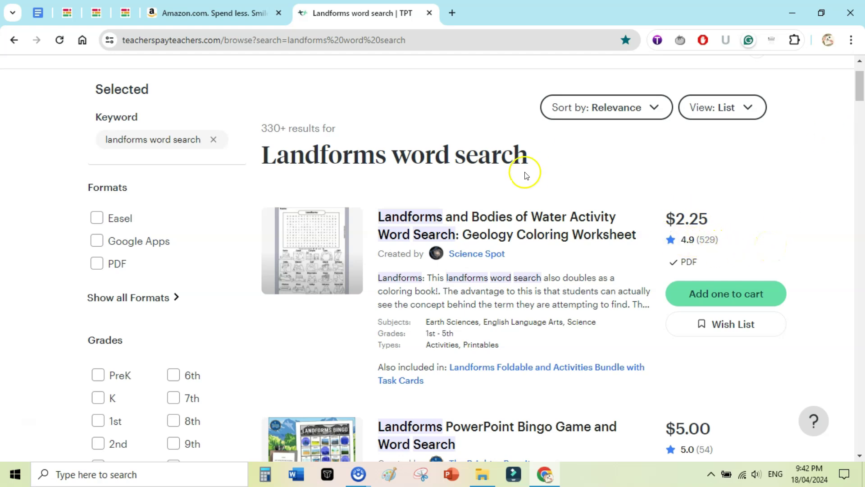
mouse_move(281, 225)
mouse_move(860, 88)
left_mouse_down()
mouse_move(861, 140)
mouse_move(859, 77)
left_mouse_up()
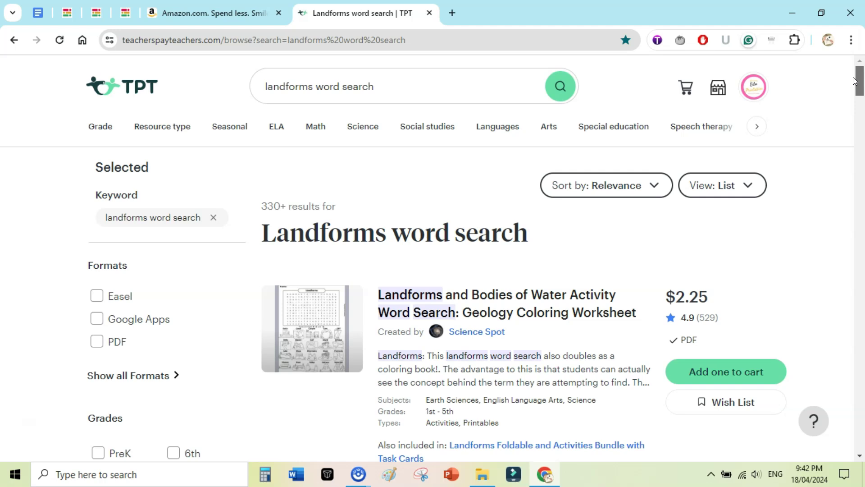
Return to Instant Puzzle Generator and view the Word Search Kids set and the Kids Word Search set.
left_click(125, 13)
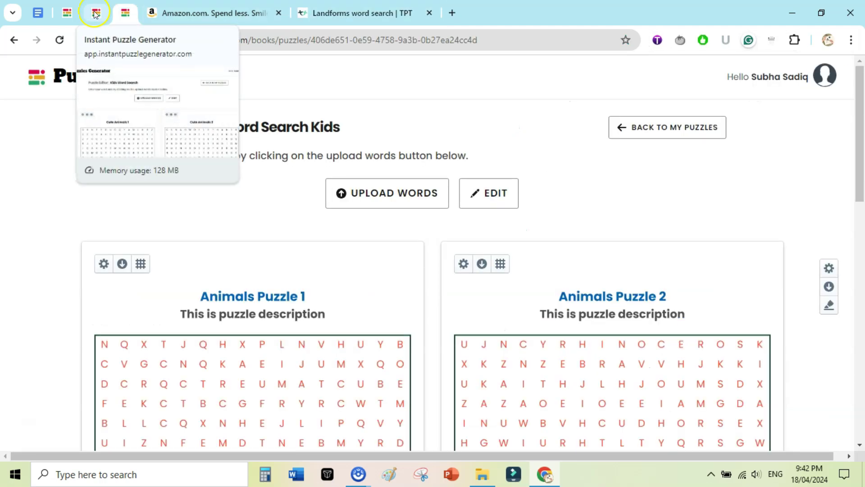
left_click(94, 13)
mouse_move(861, 72)
left_mouse_down()
mouse_move(862, 358)
mouse_move(852, 101)
mouse_move(858, 72)
left_mouse_up()
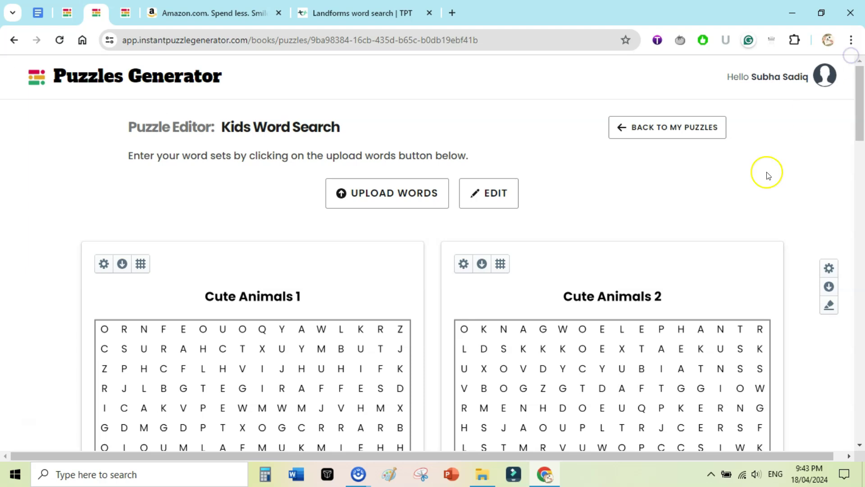